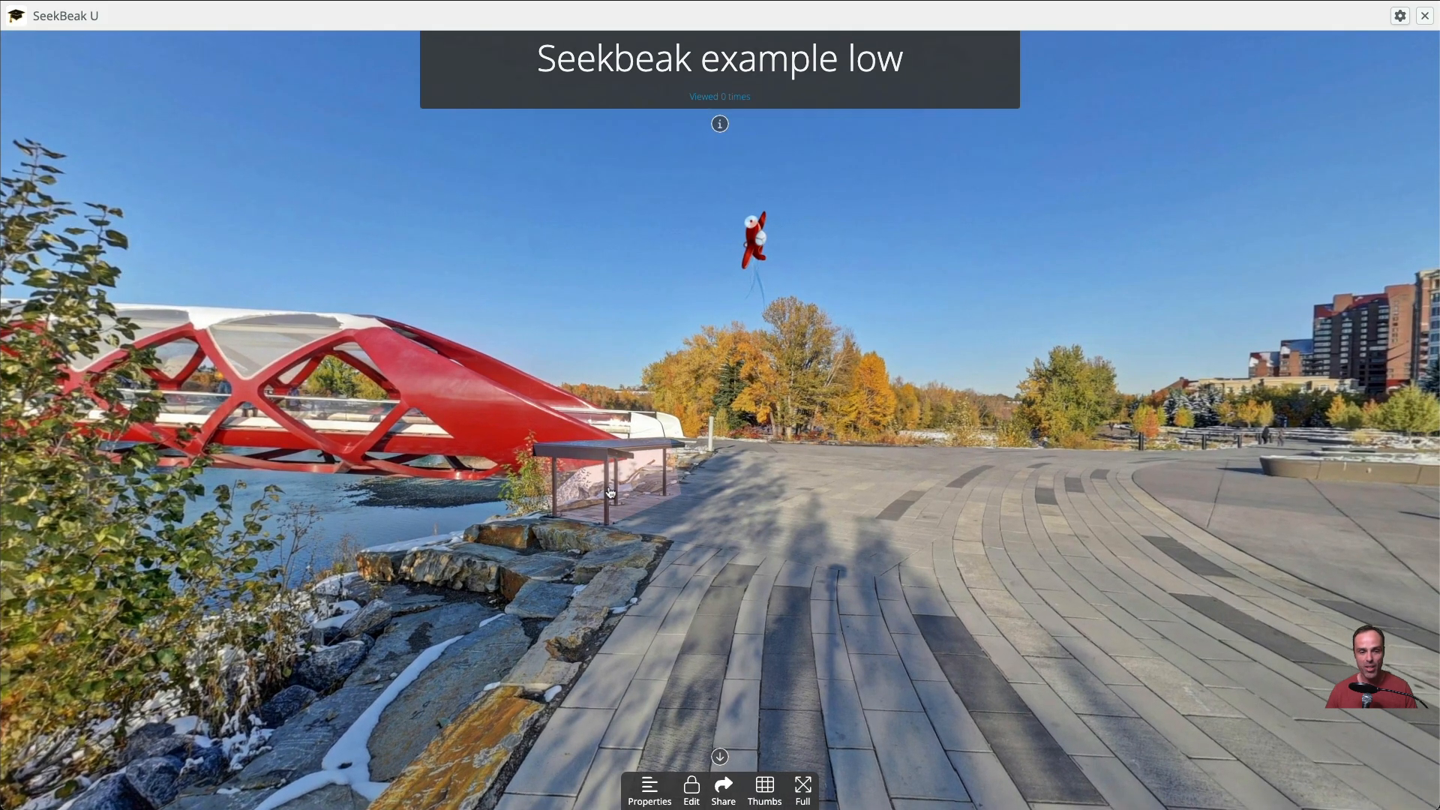
Add a four-corner polygon hotspot over the dark upper windows on the glass building's facade
mouse_move(905, 610)
left_mouse_down()
mouse_move(287, 472)
mouse_move(887, 605)
left_mouse_up()
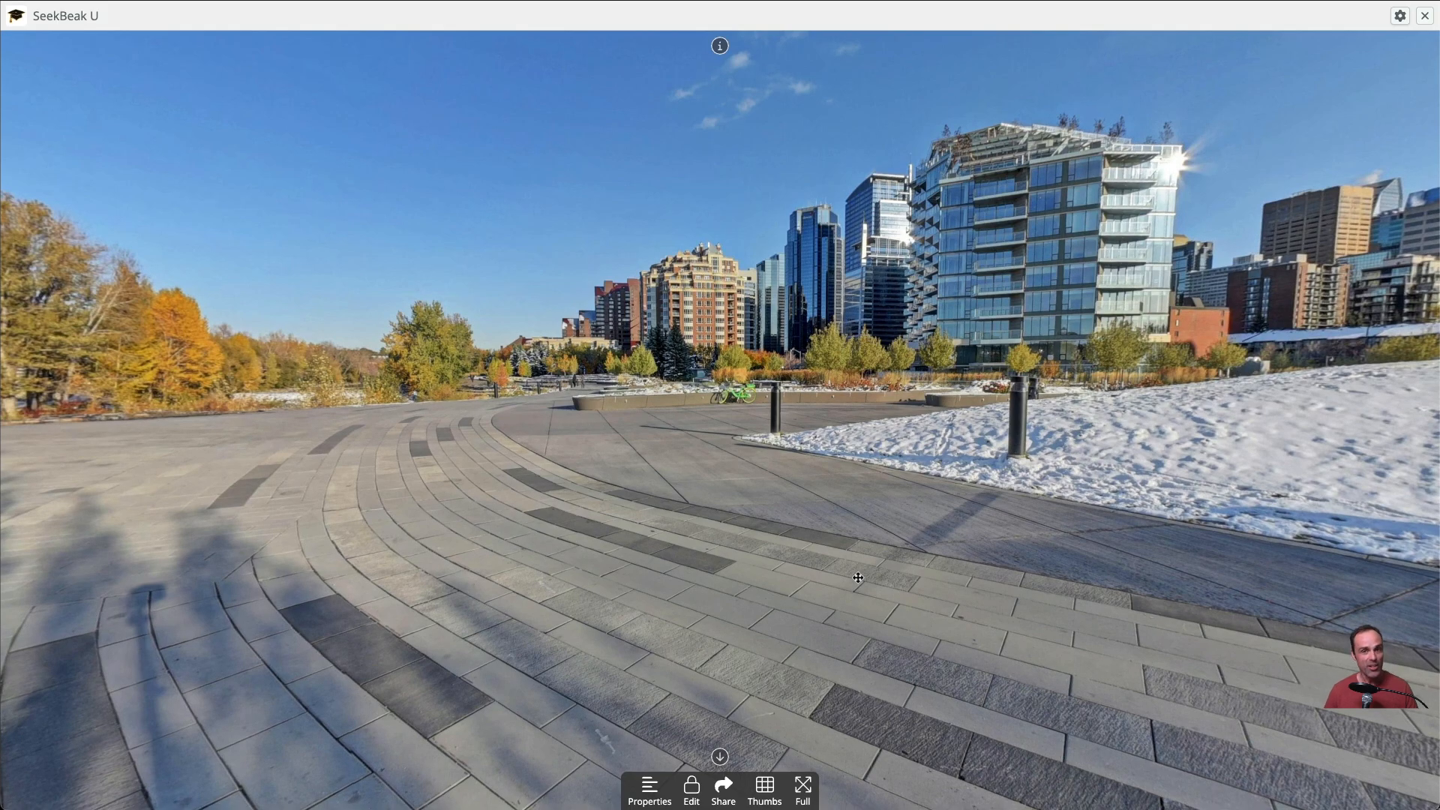
left_click_drag(727, 552, 501, 593)
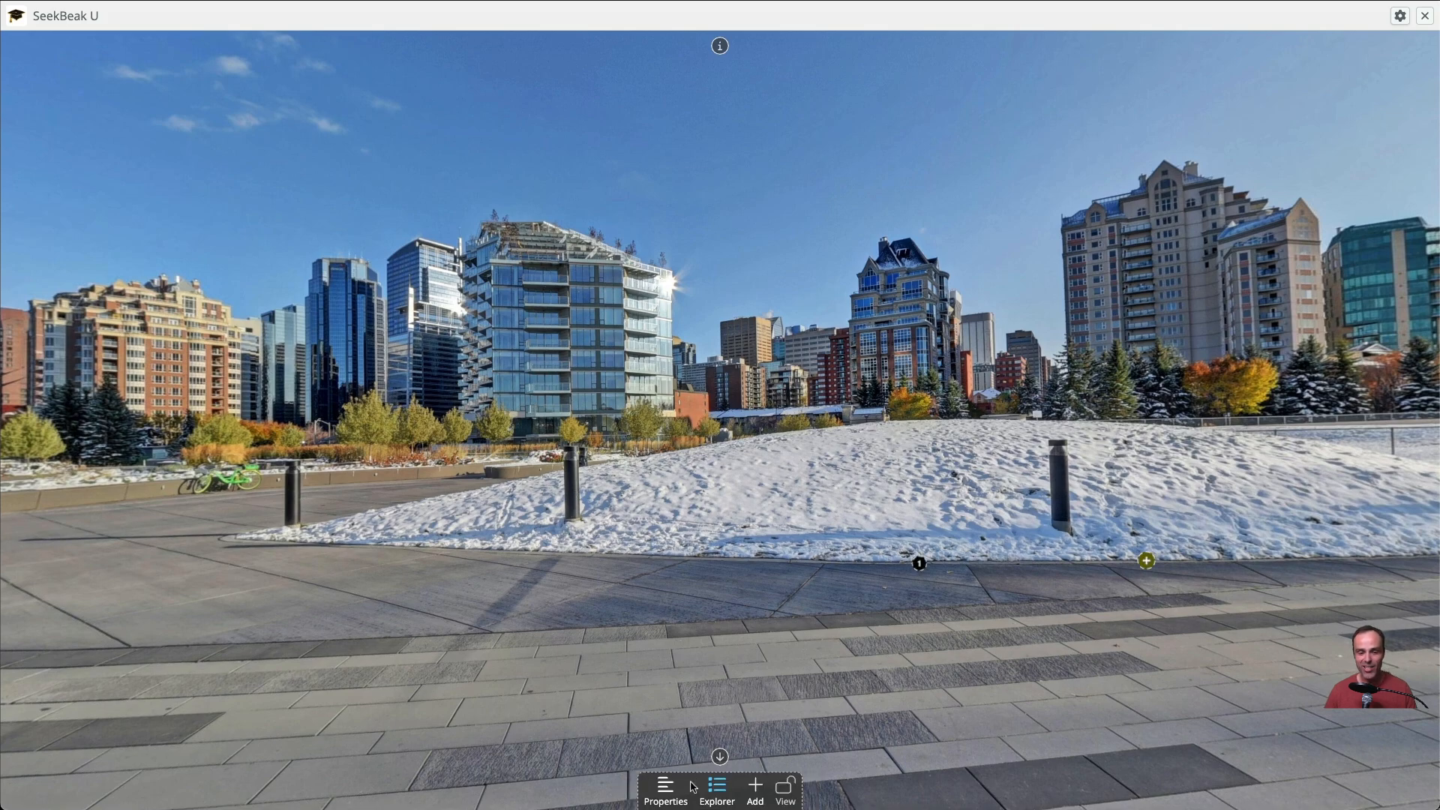
left_click(690, 782)
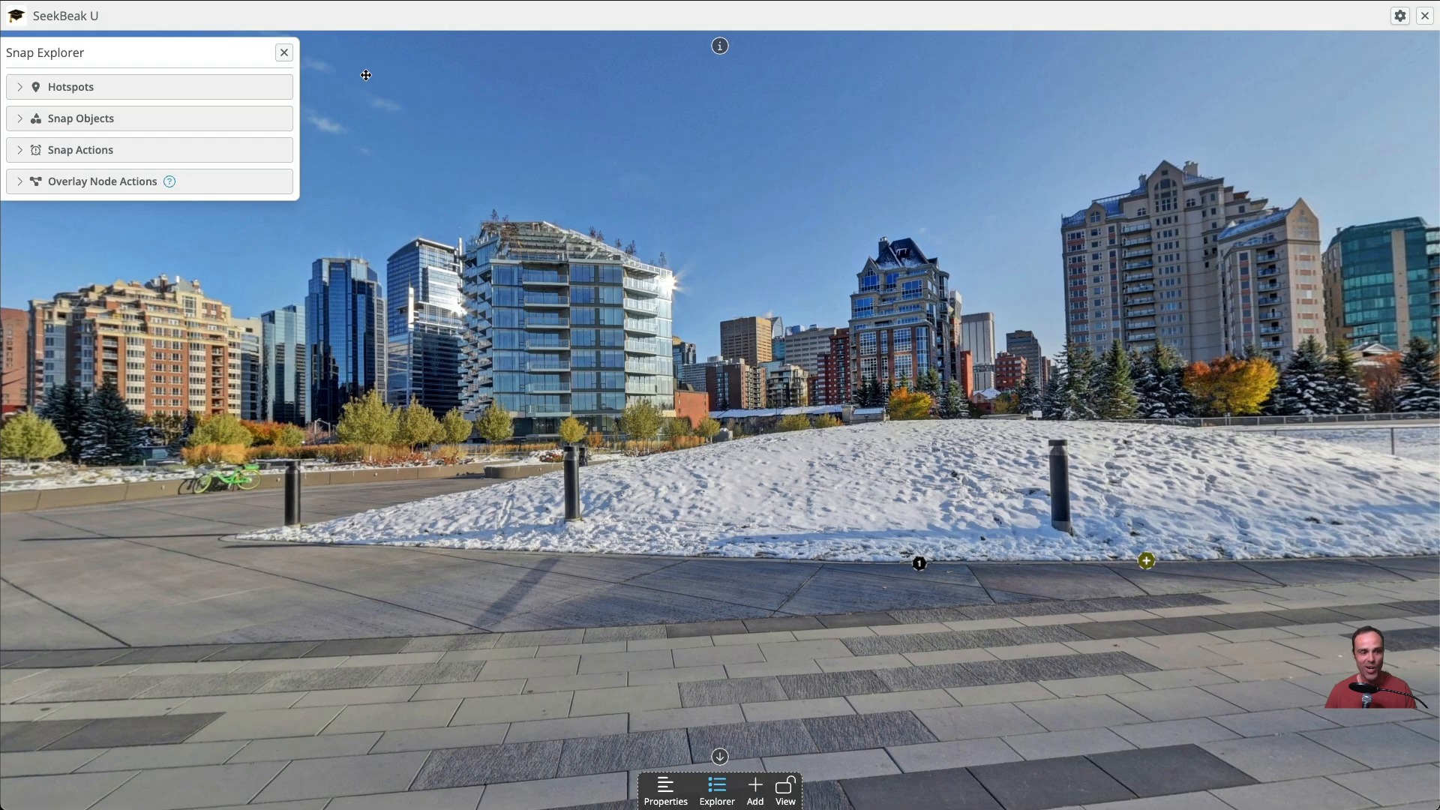
left_click(754, 785)
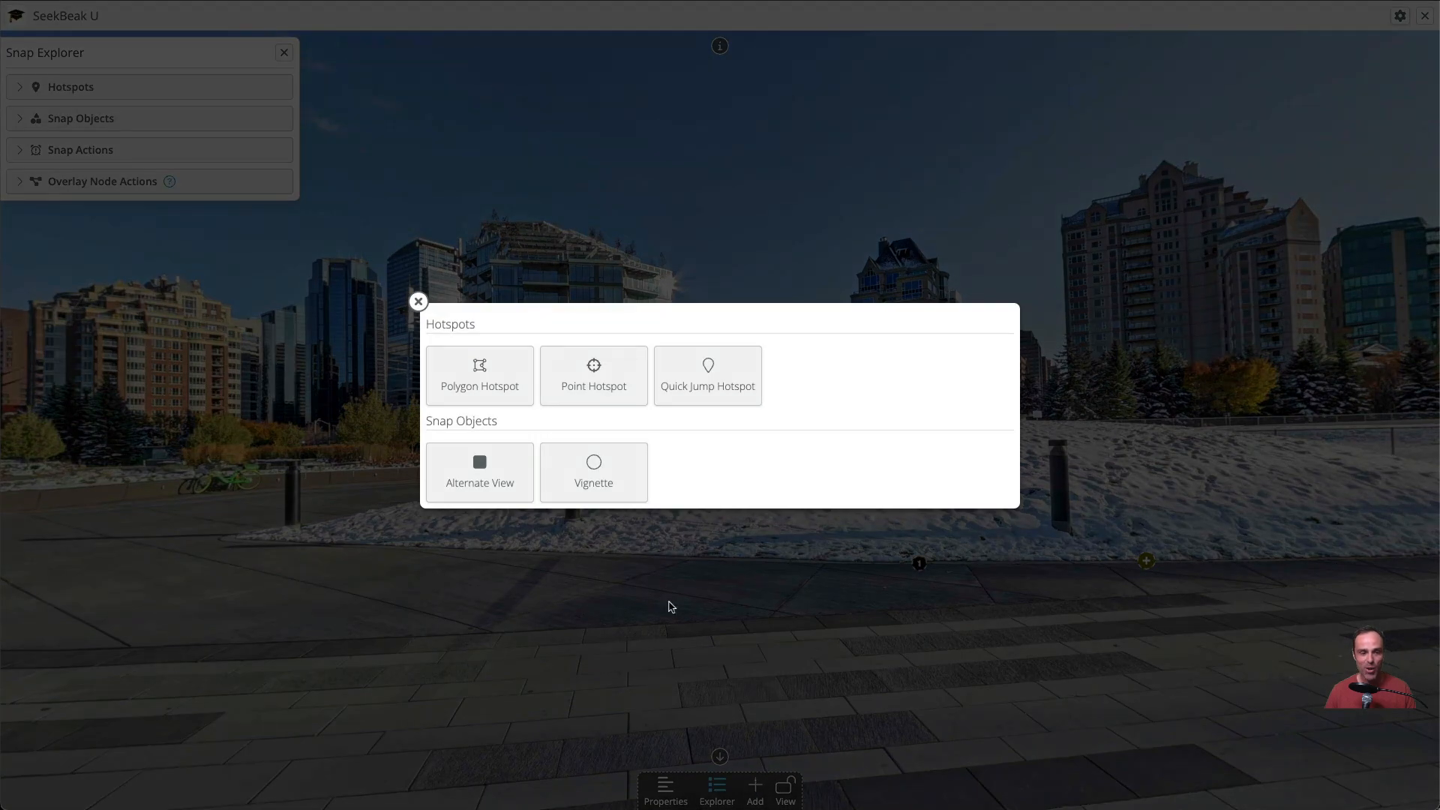
left_click(482, 403)
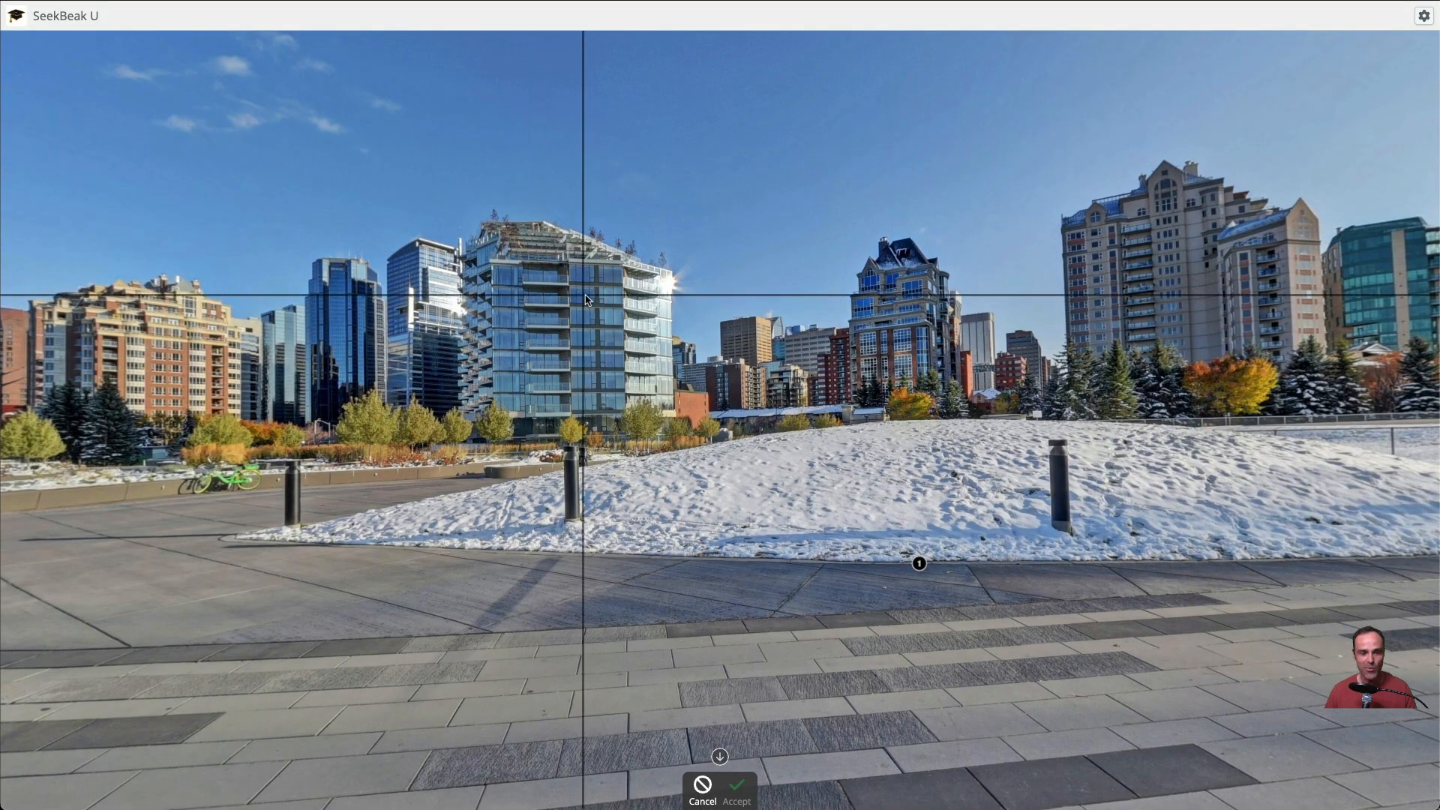
left_click(571, 265)
left_click(623, 265)
left_click(622, 308)
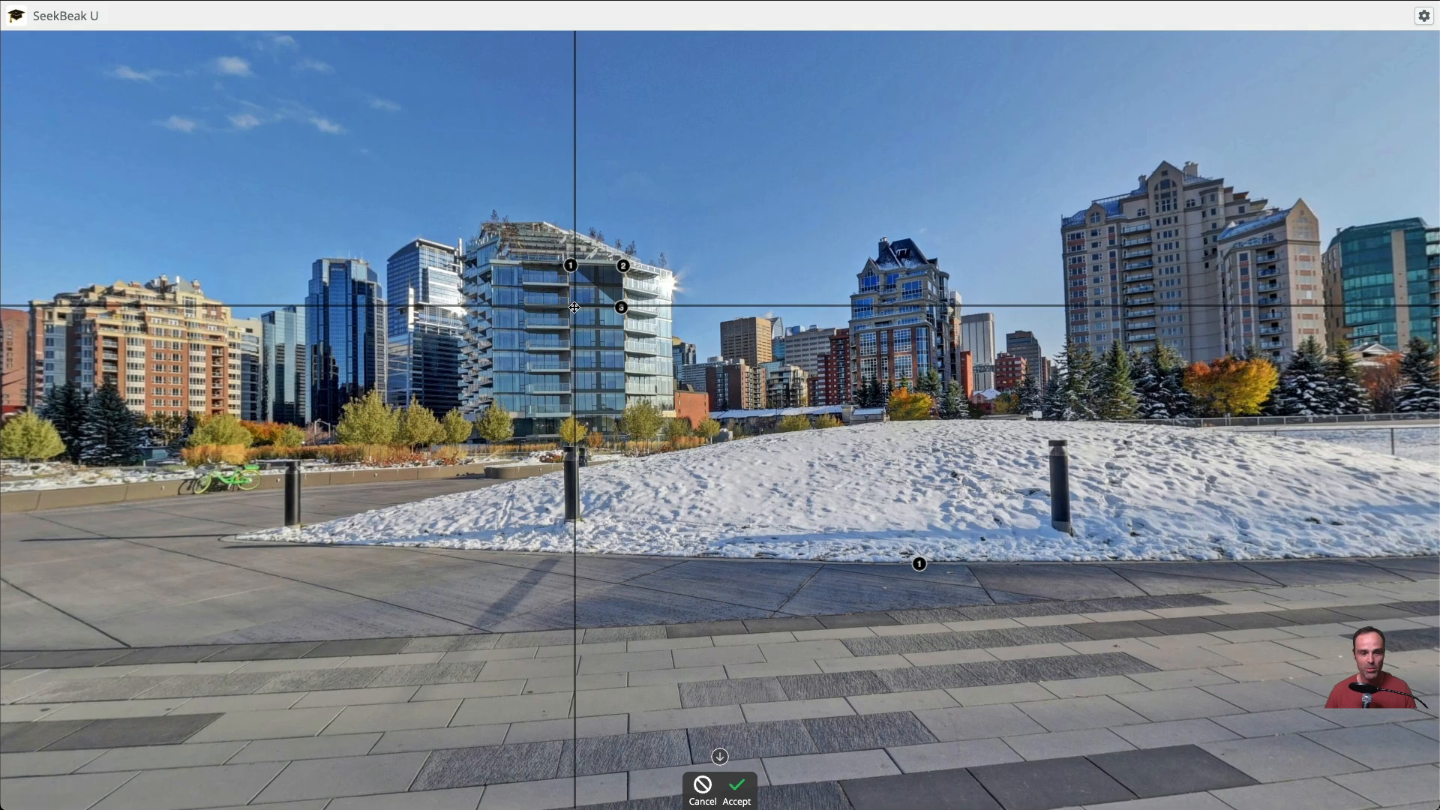
left_click(571, 307)
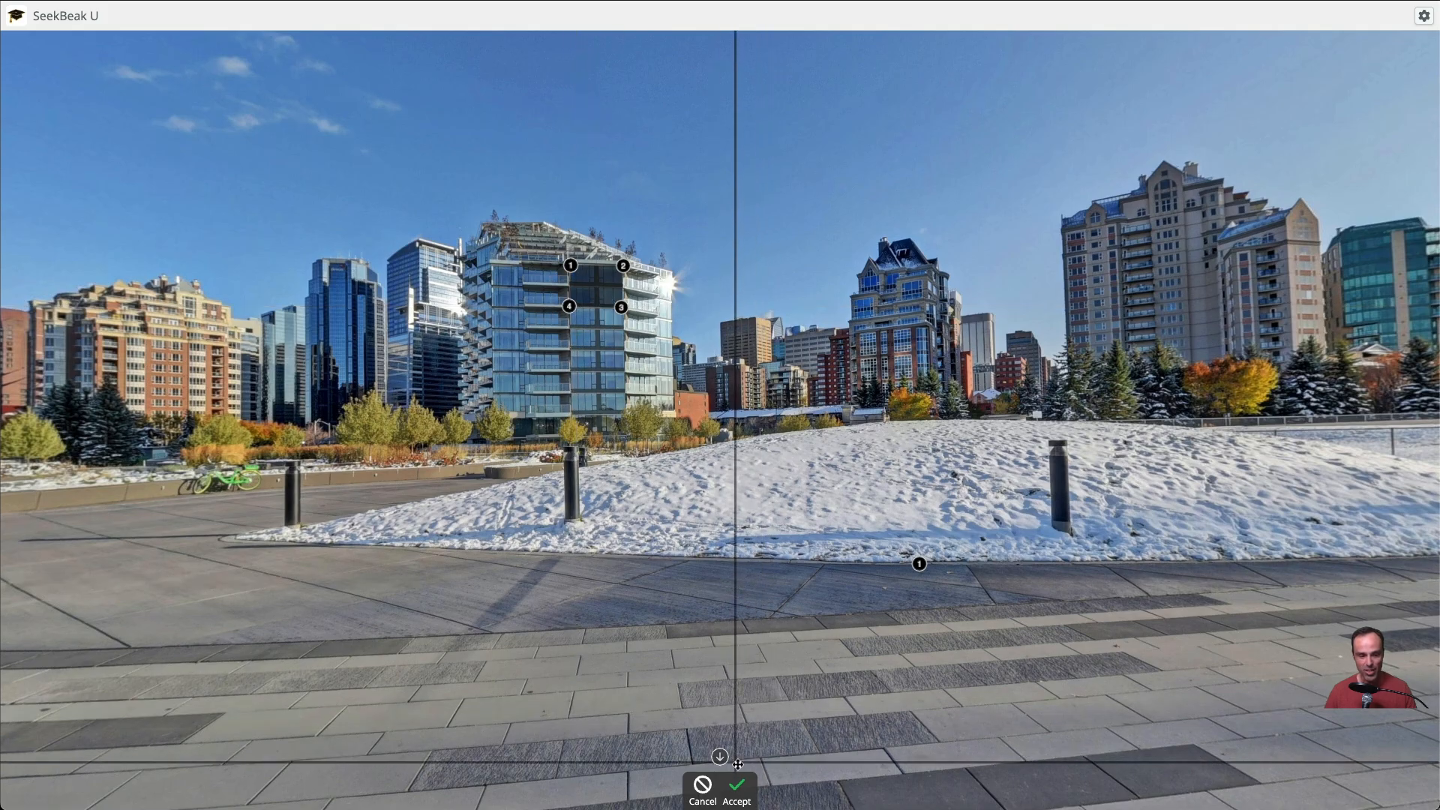
left_click(739, 789)
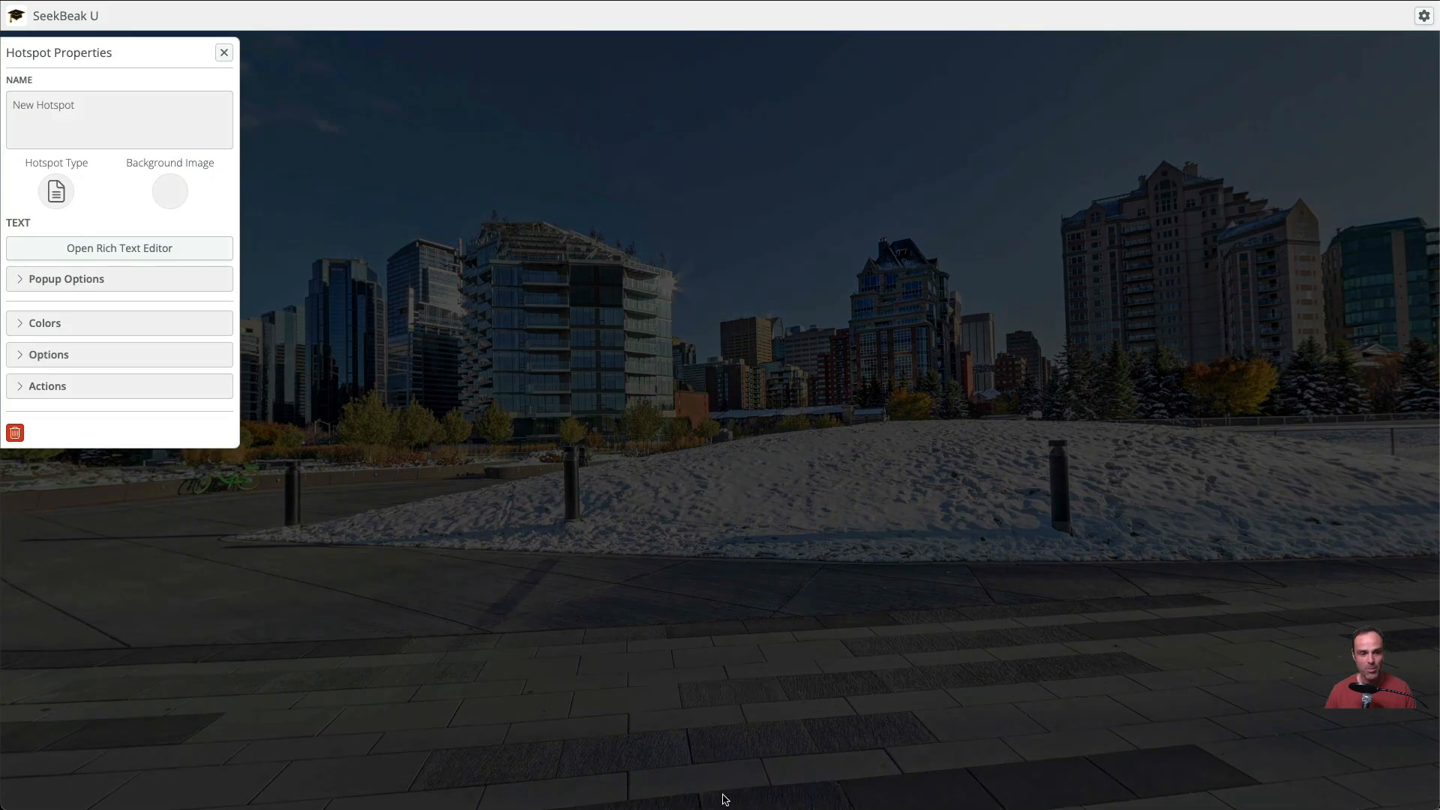
Check which file sources are offered for the new hotspot's background image, and close its properties
left_click(169, 195)
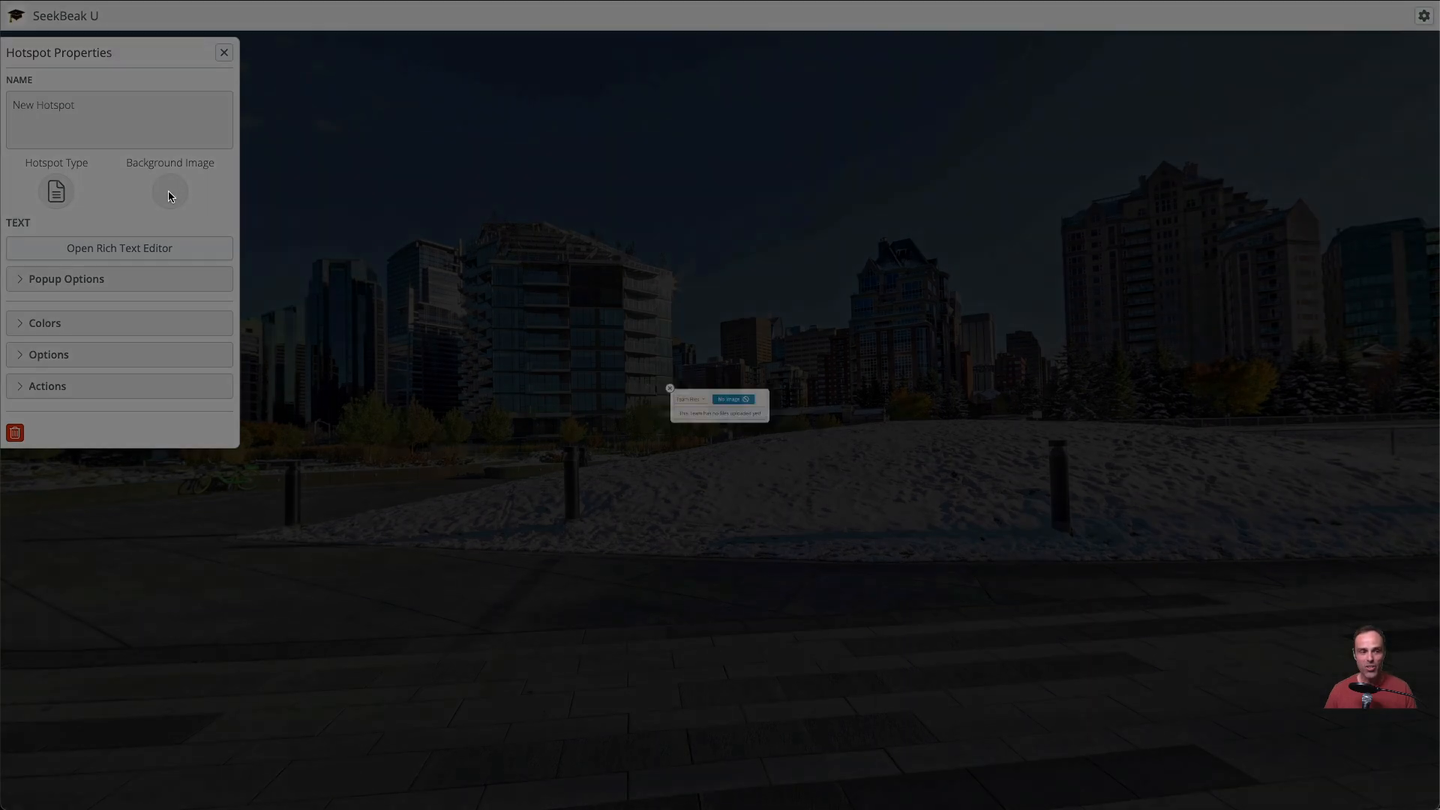
left_click(671, 391)
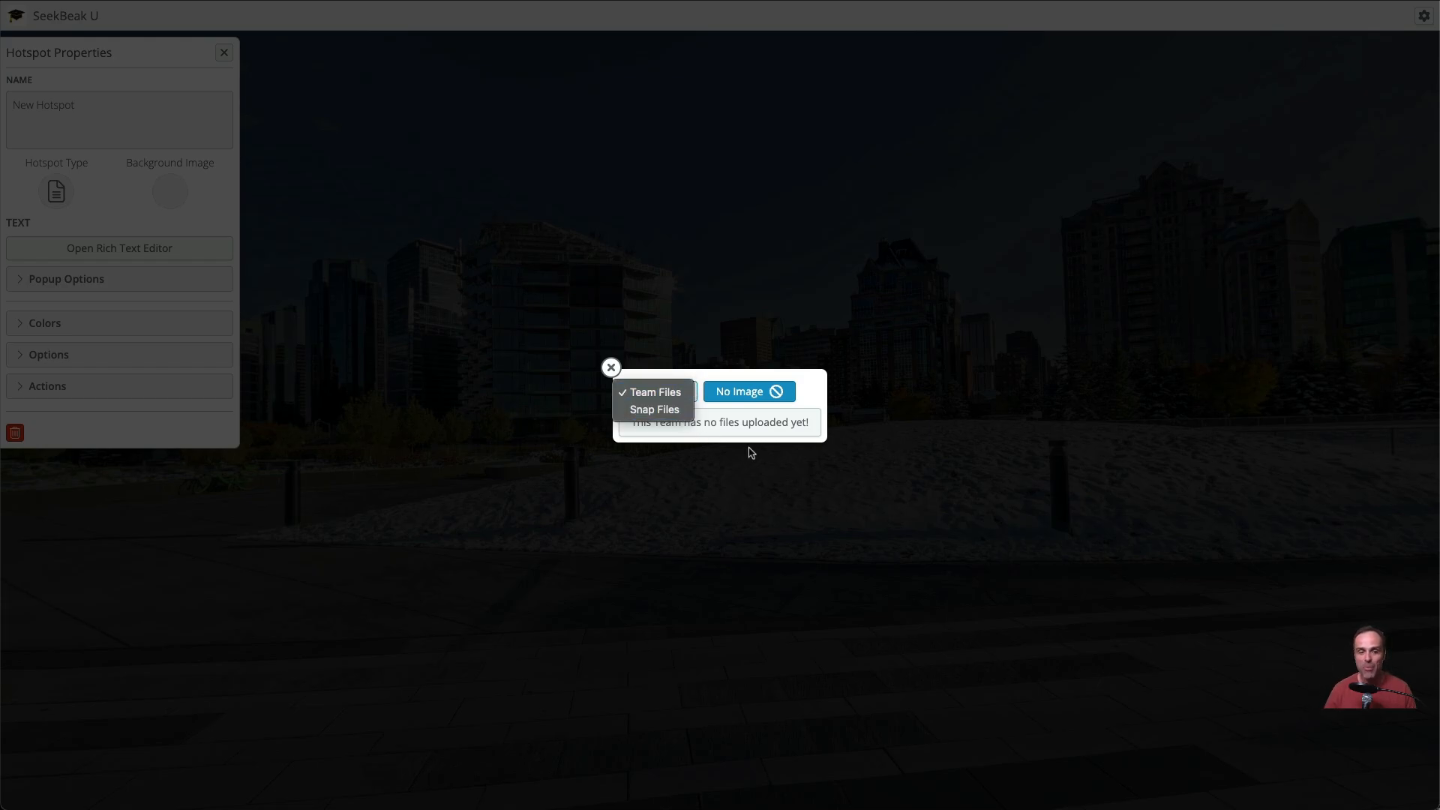
left_click(753, 438)
left_click(611, 367)
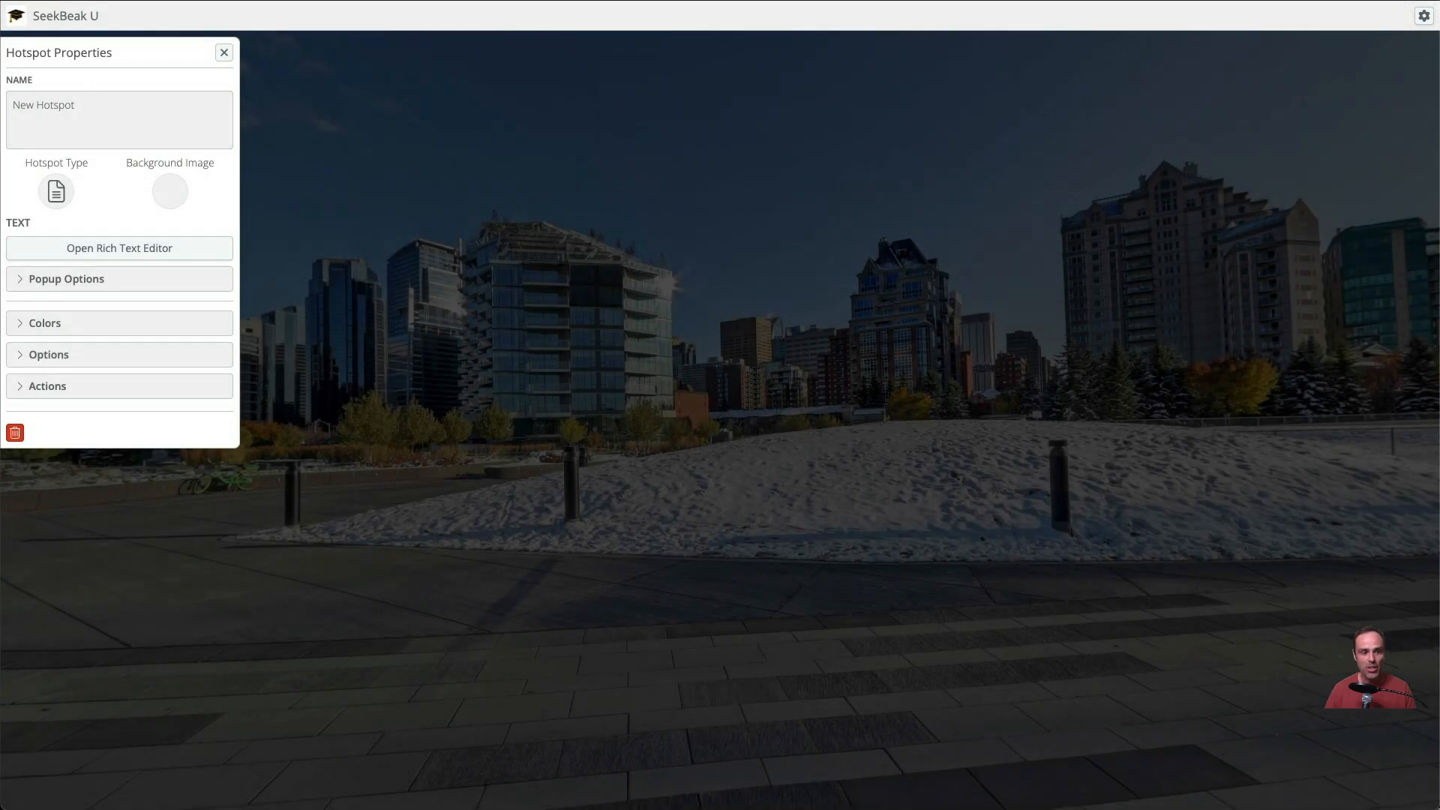
left_click(224, 53)
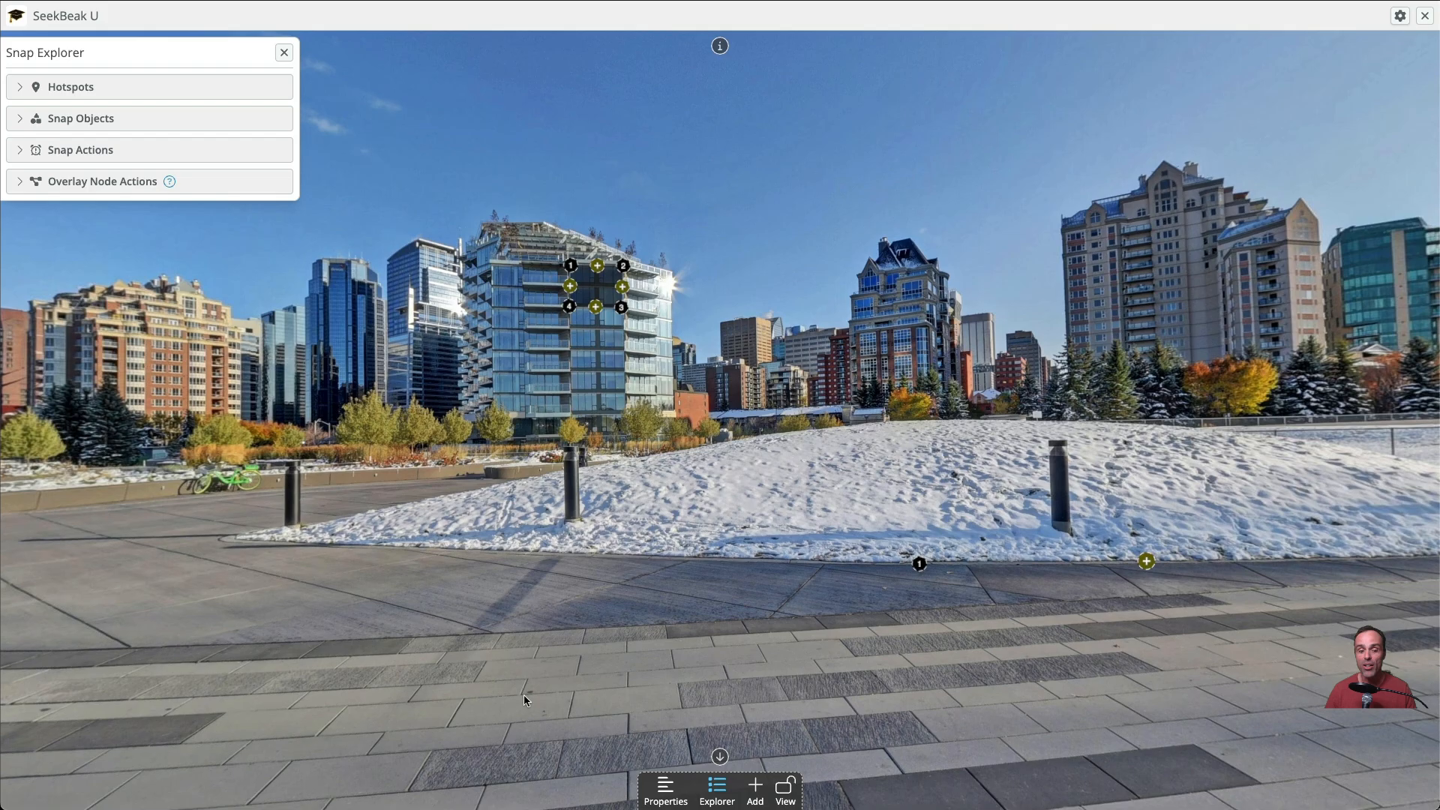
Upload the FOR SALE sign image to the Snap Files and close the snap properties
left_click(665, 785)
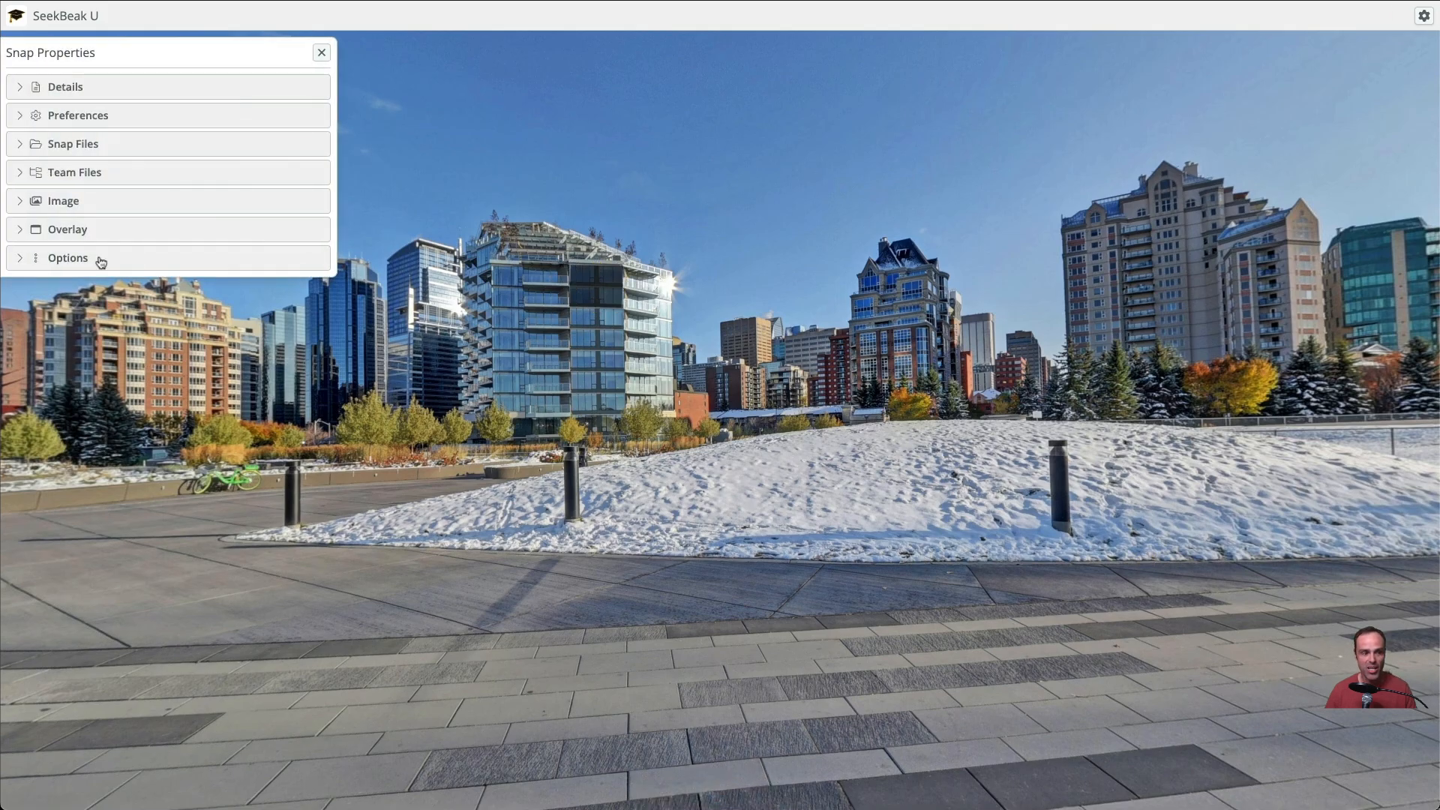
left_click(84, 154)
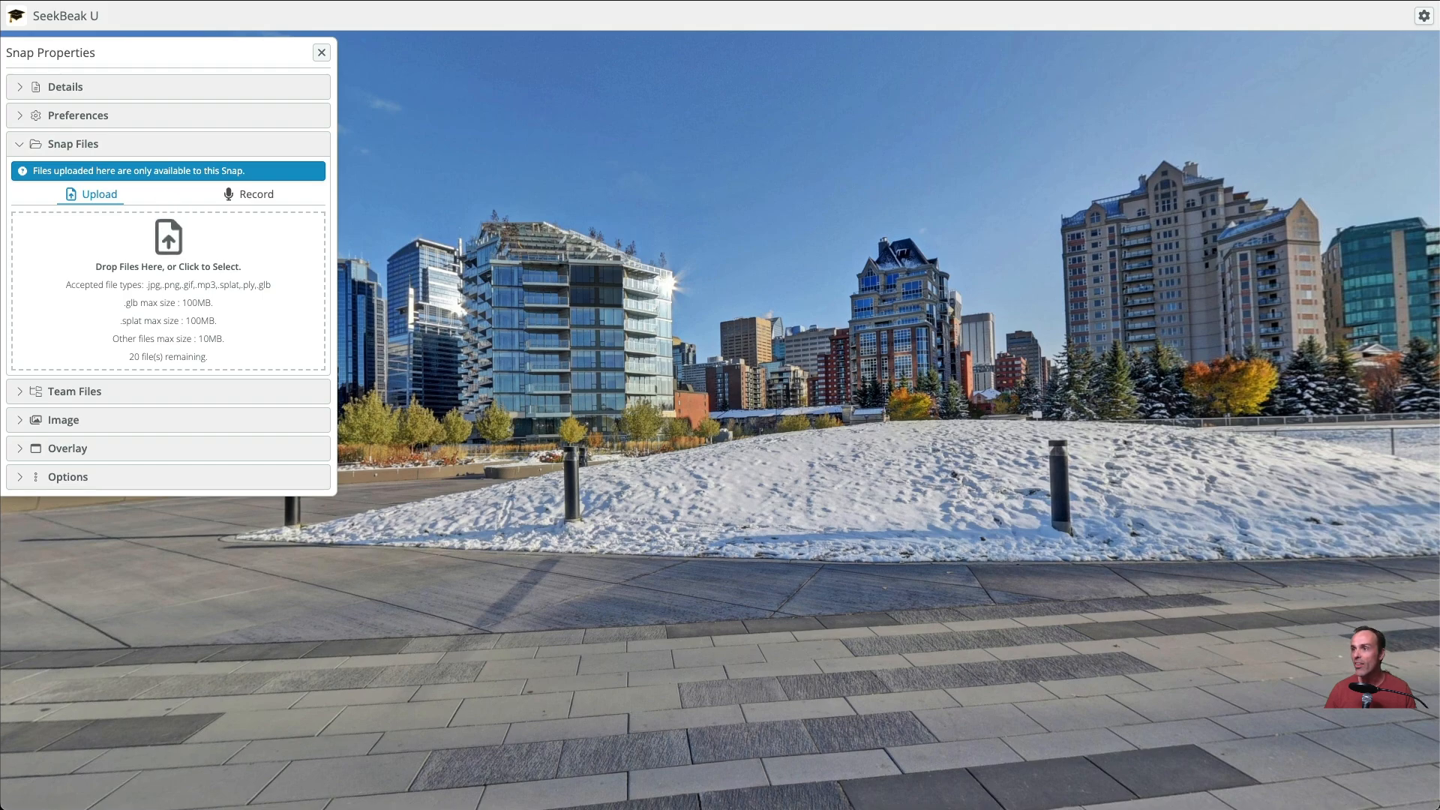
left_click_drag(309, 306, 178, 301)
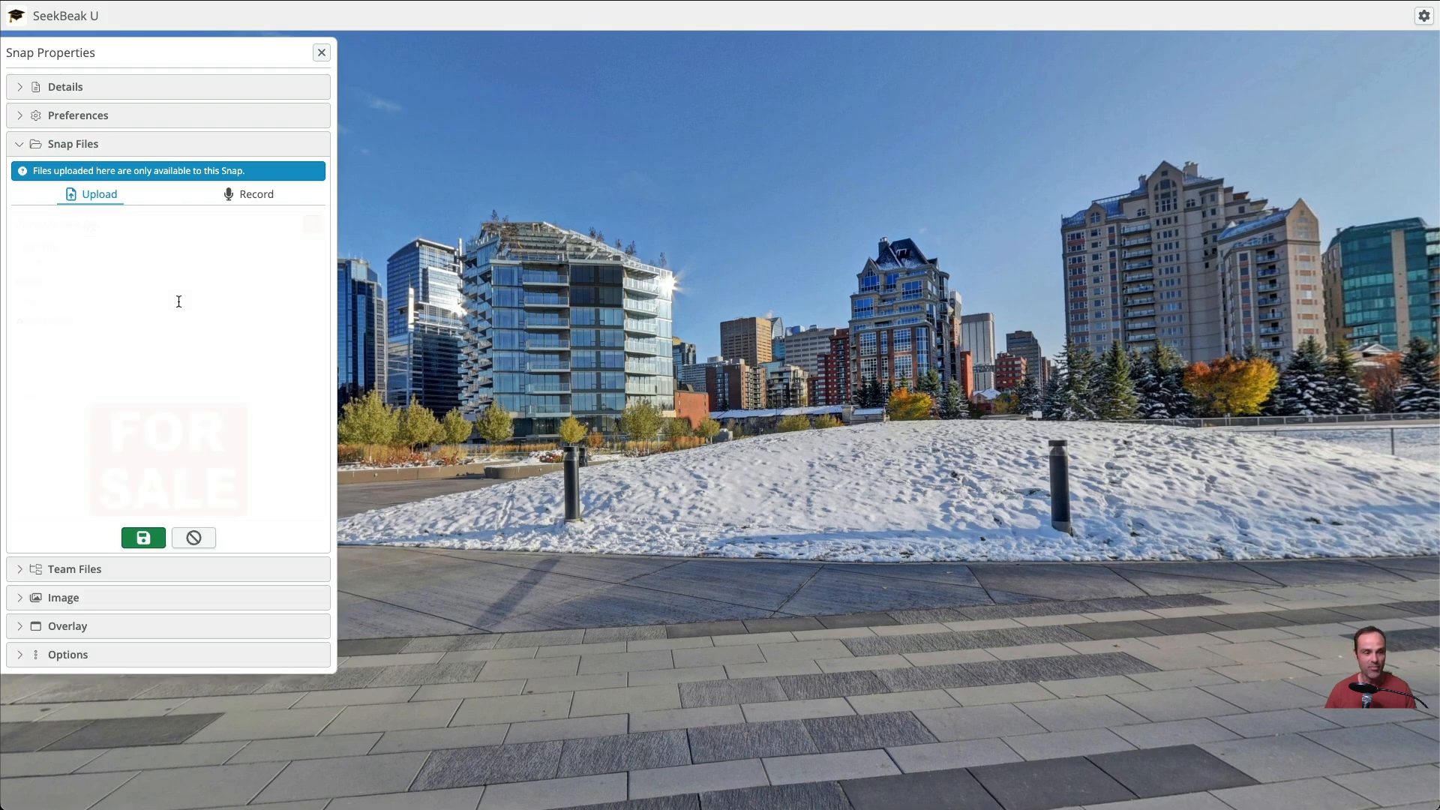
left_click(143, 544)
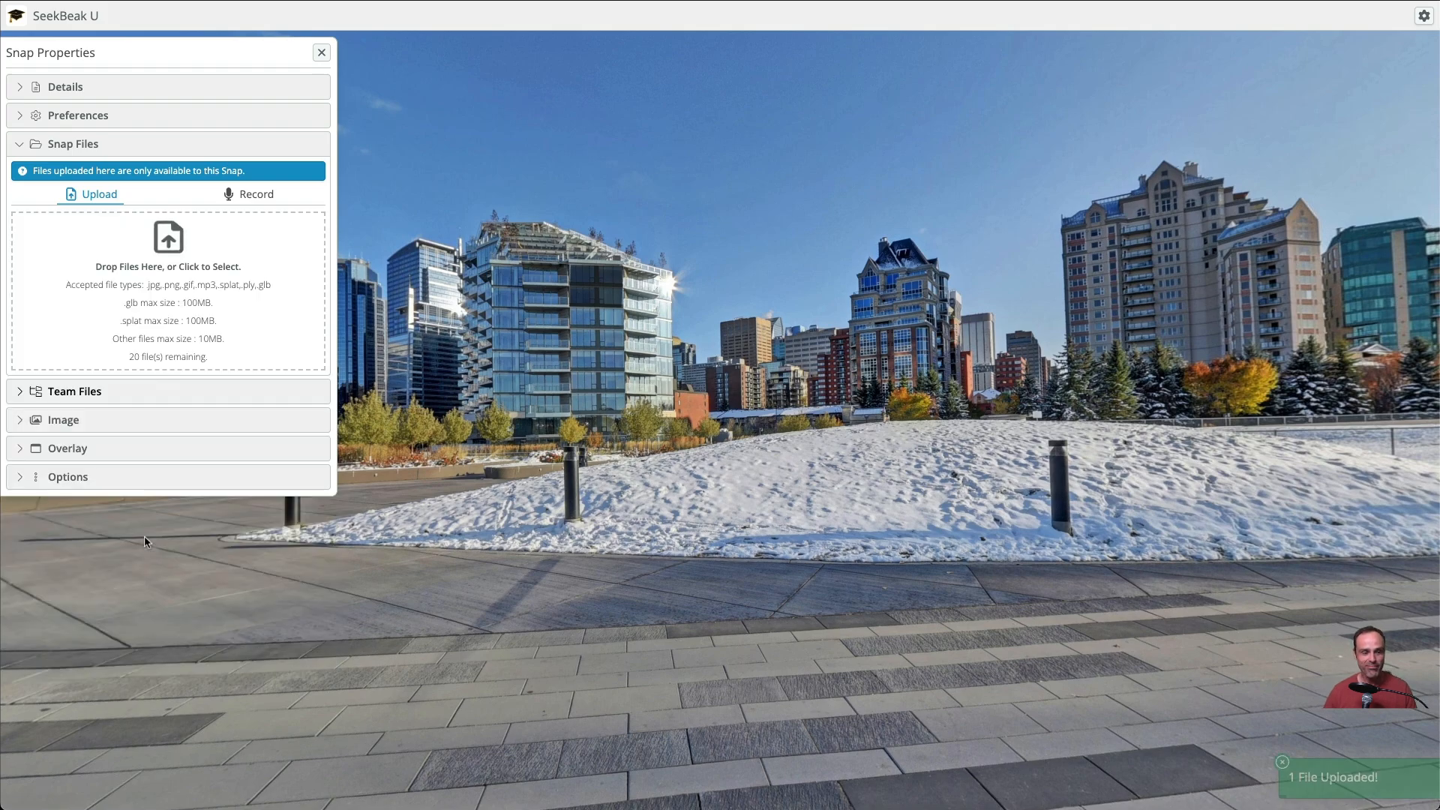
left_click(322, 54)
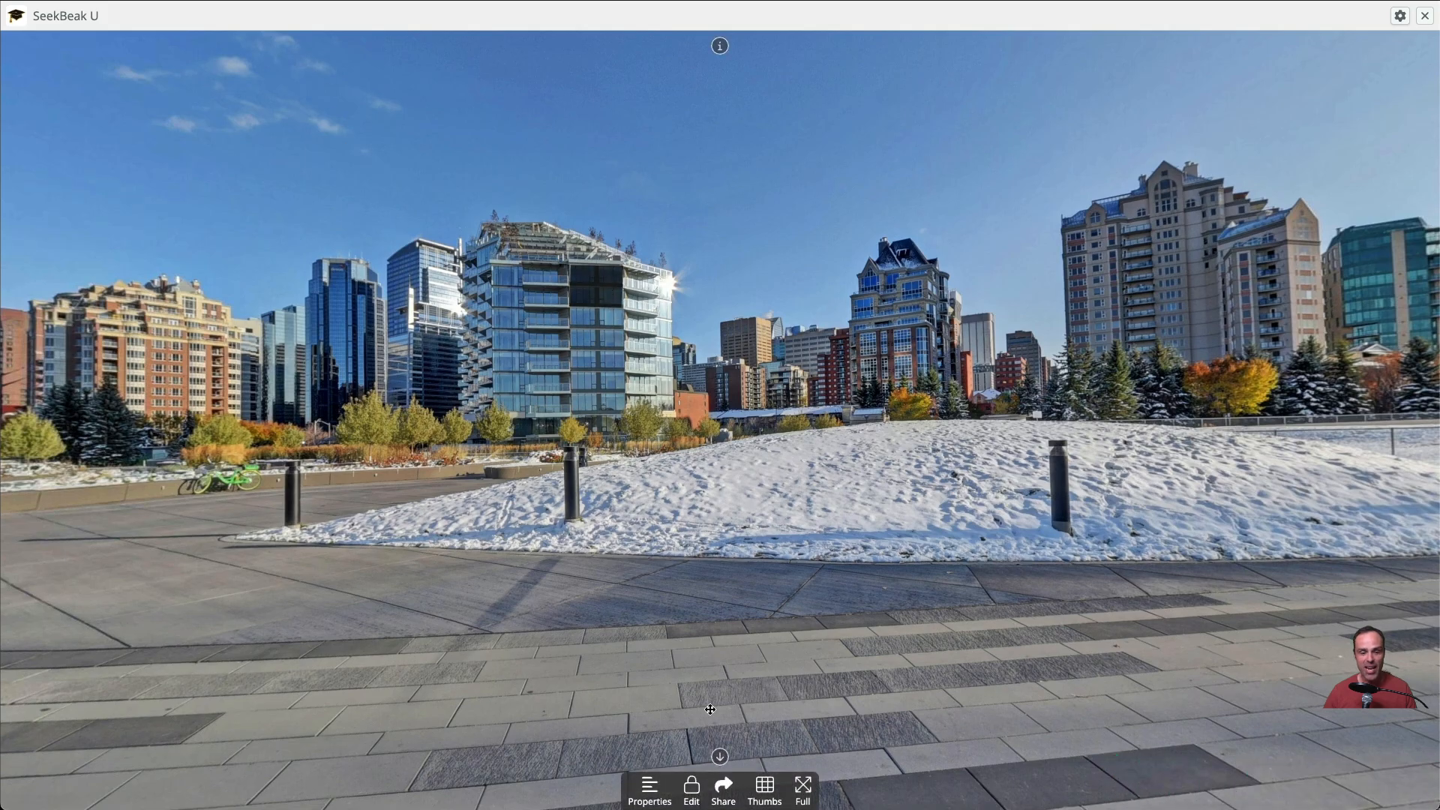
Set the polygon hotspot's background image to For-sale-sign from Snap Files and save the snap
left_click(691, 787)
left_click(593, 278)
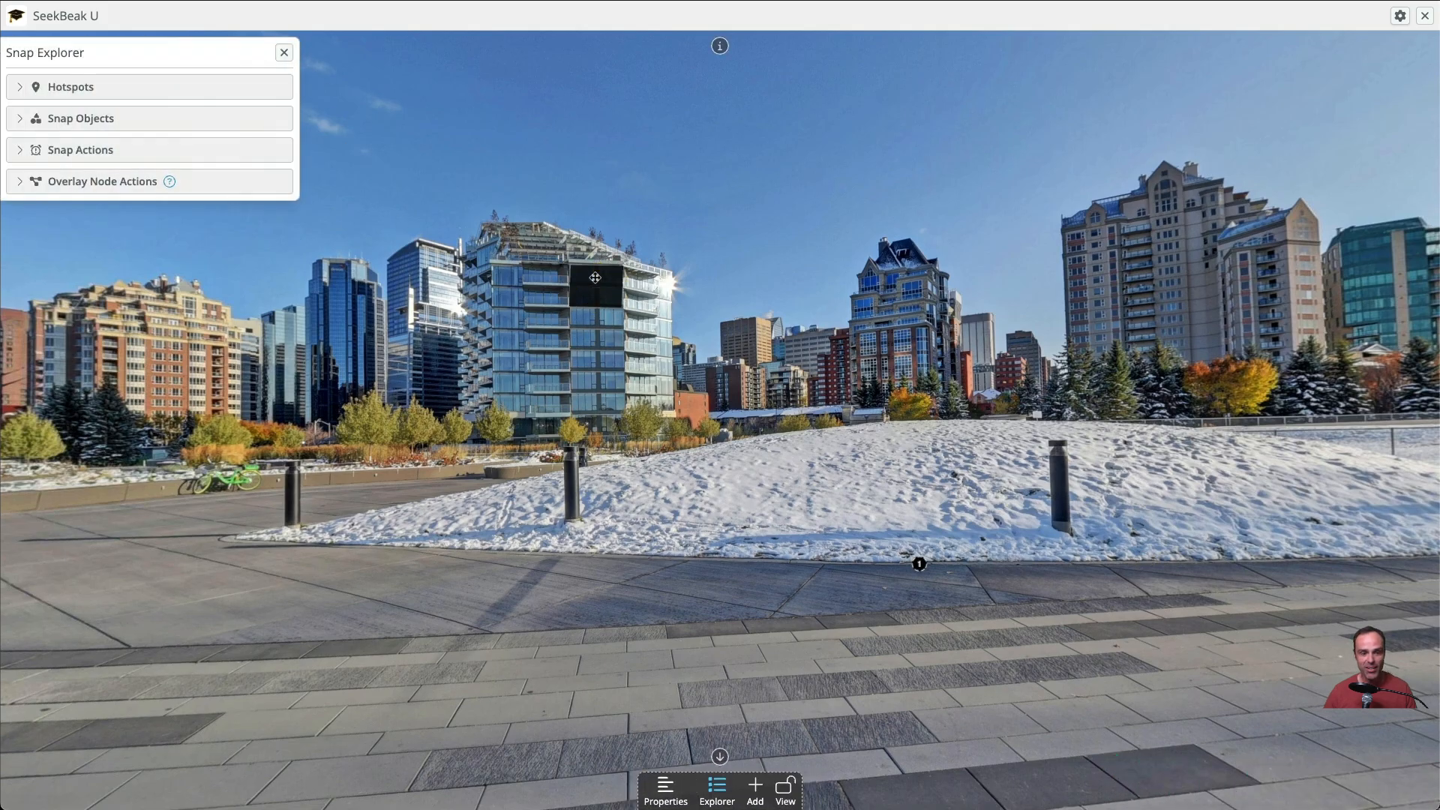
left_click(172, 193)
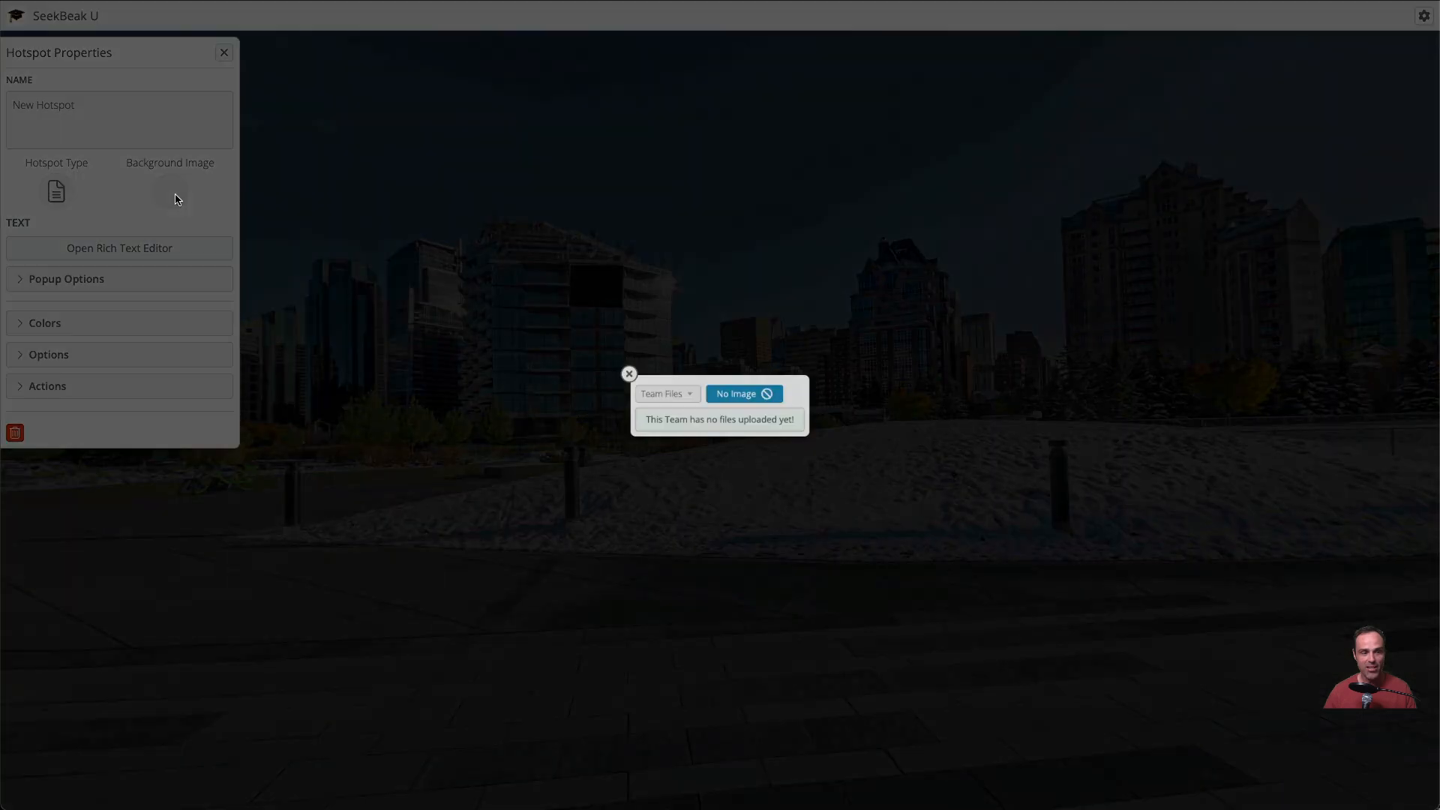
left_click(669, 391)
left_click(663, 409)
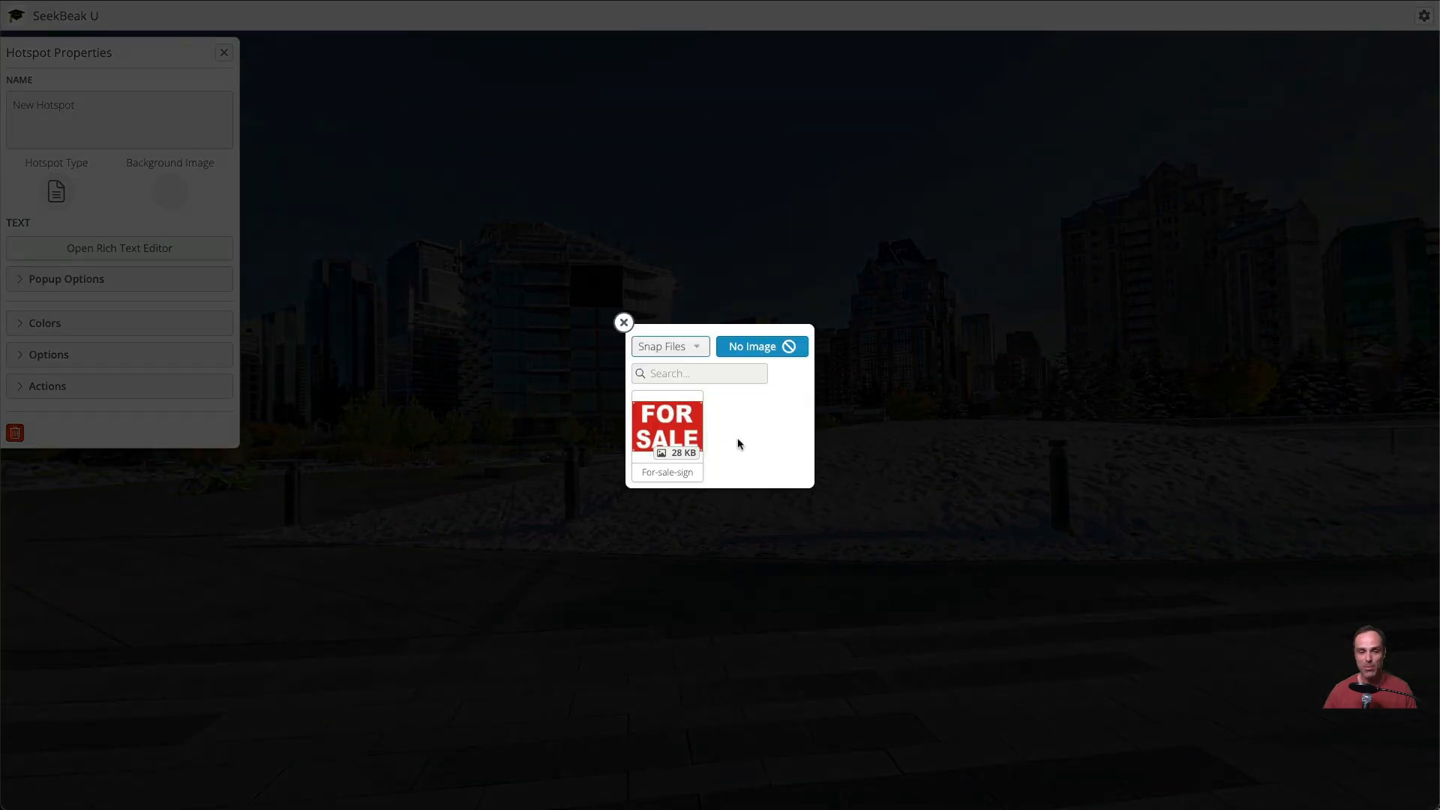
left_click(664, 424)
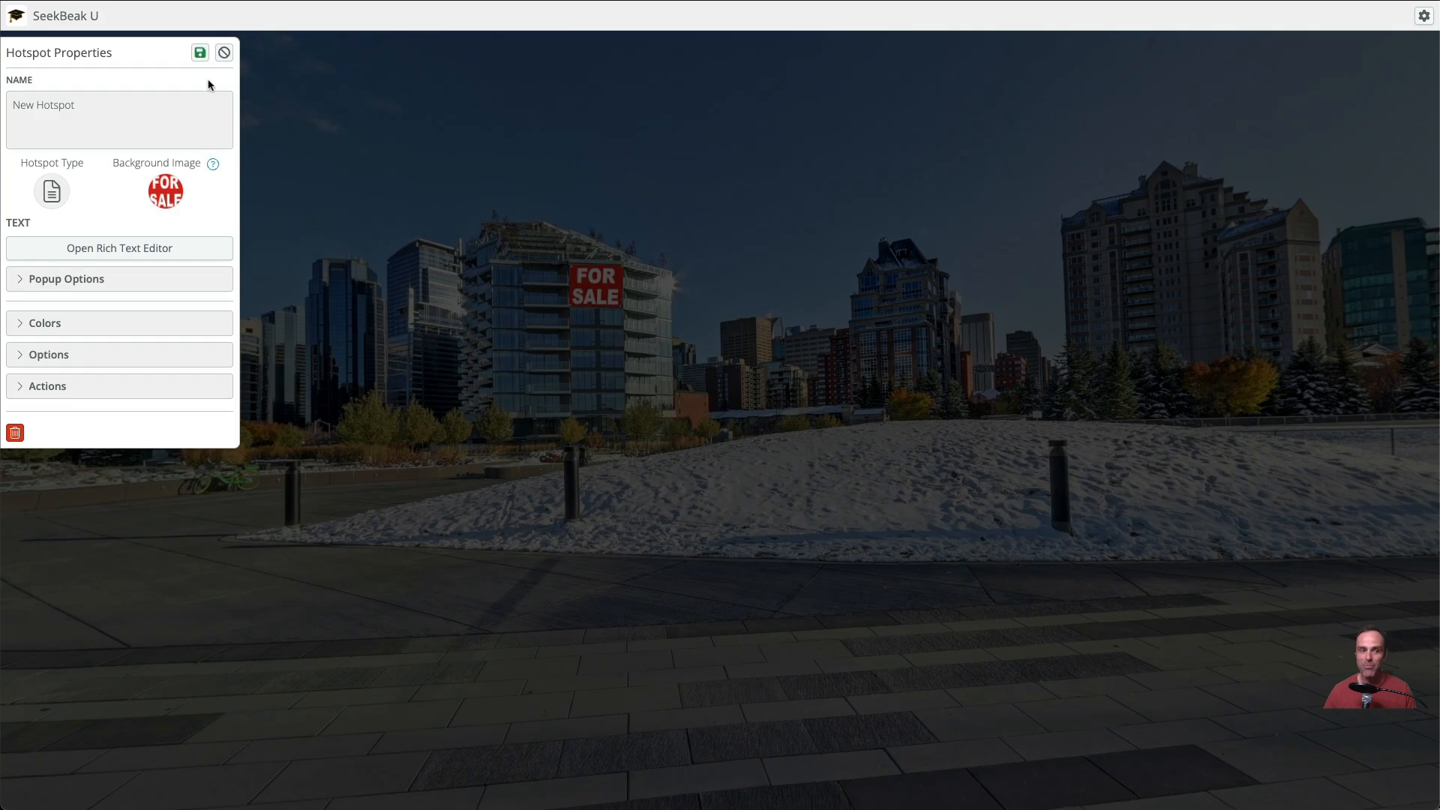
left_click(199, 52)
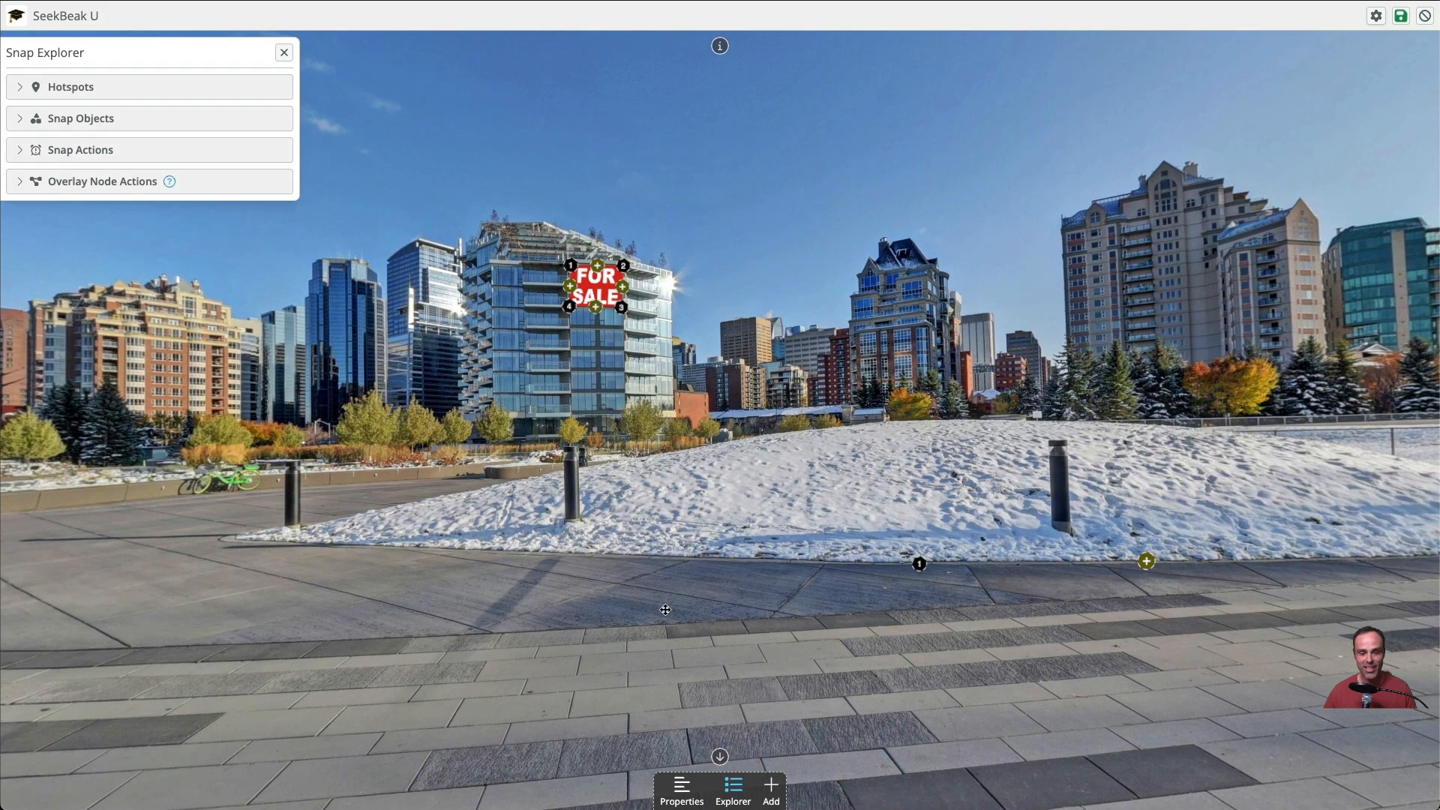
left_click(1401, 18)
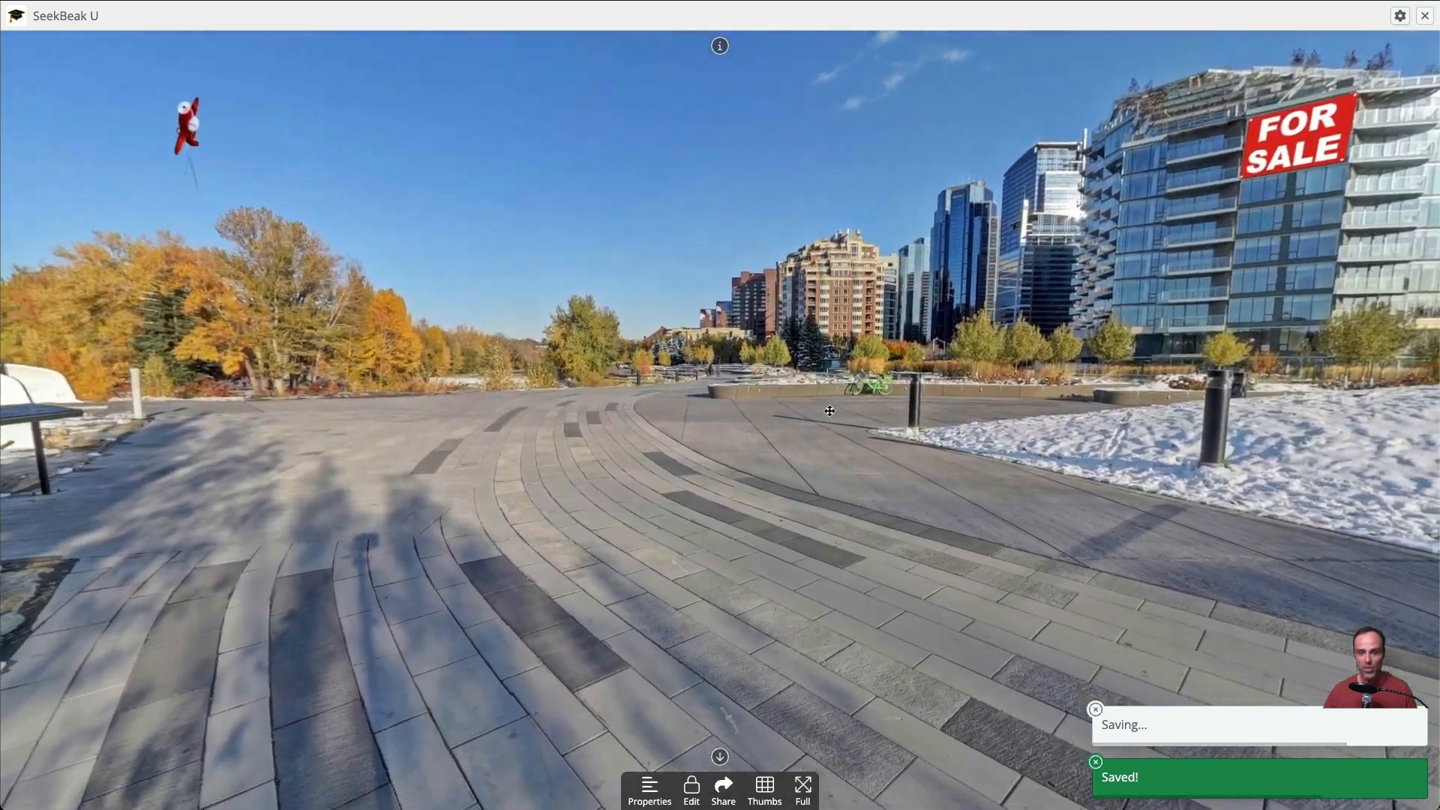
Adjust the FOR SALE hotspot's corner points to line up with the building's window area, and save the snap
left_click_drag(830, 411, 624, 481)
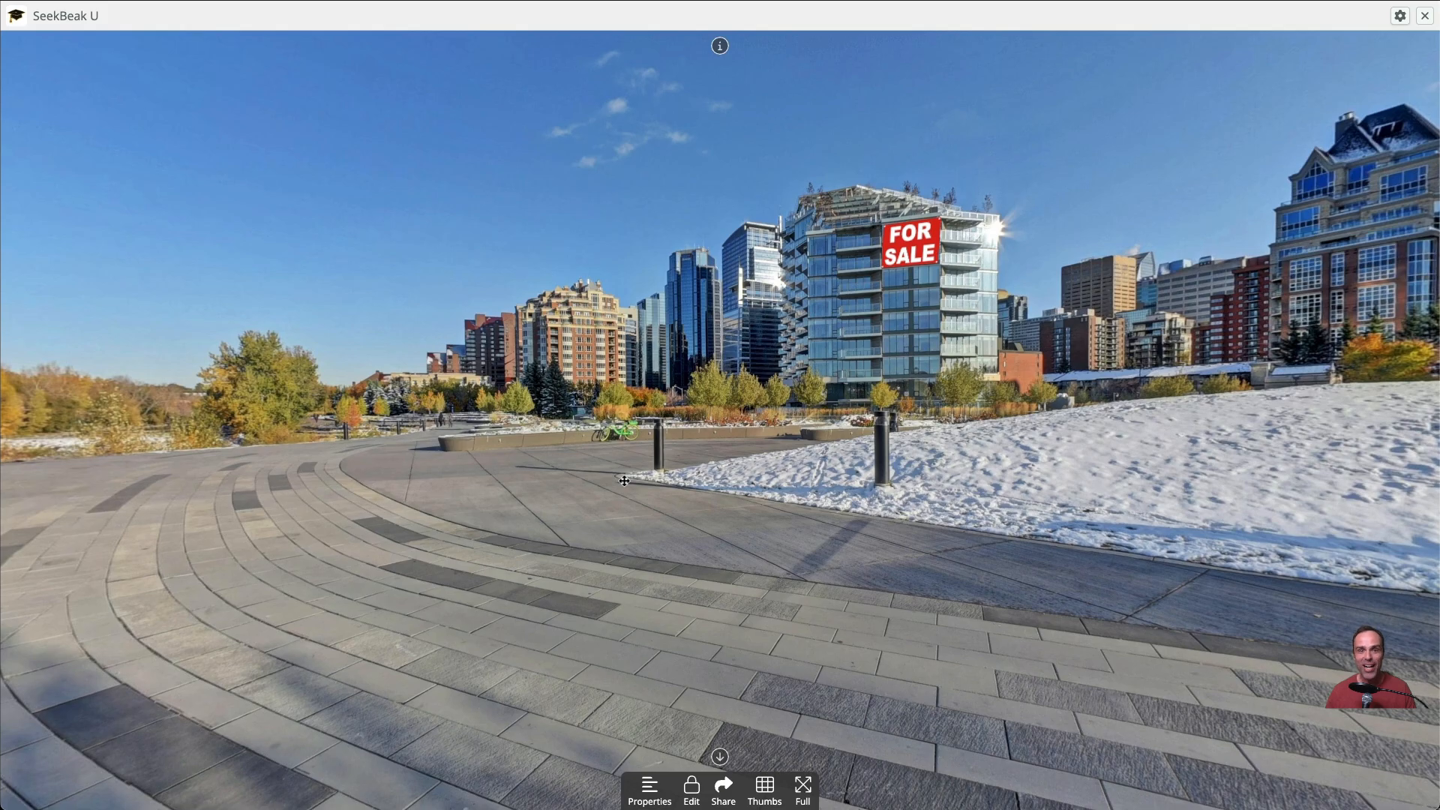
left_click(692, 788)
left_click(912, 239)
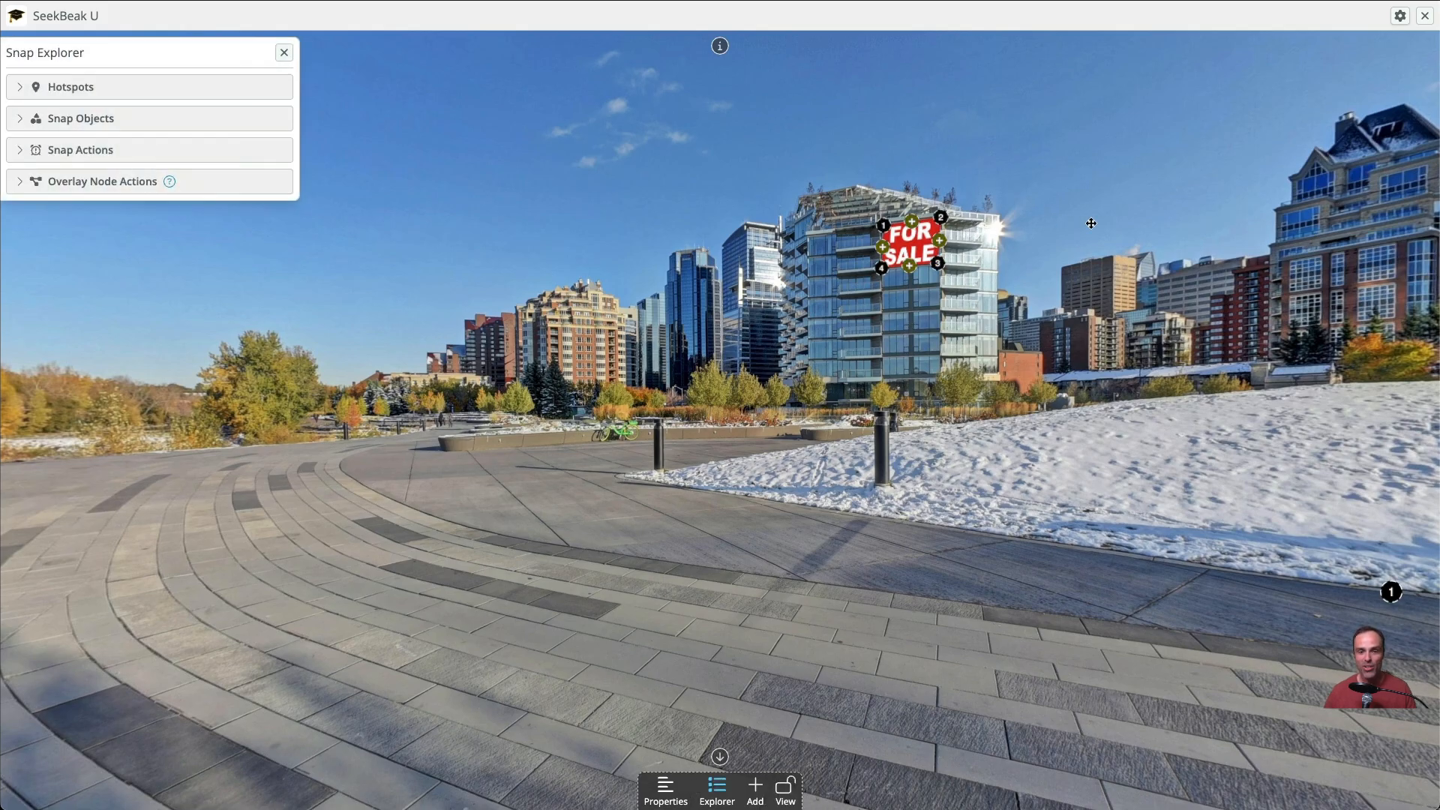
scroll(1070, 241, "down", 5)
scroll(1071, 243, "up", 4)
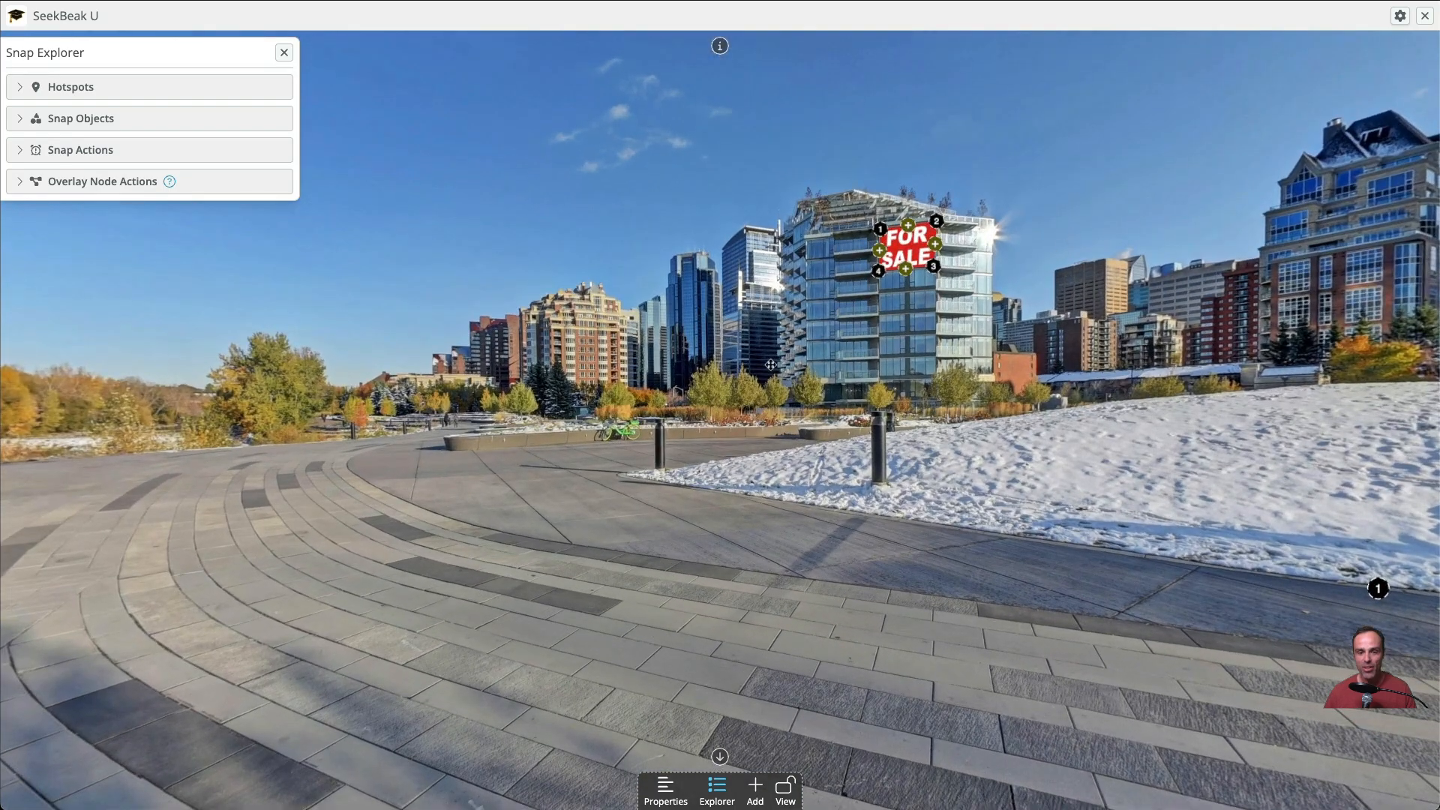
left_click_drag(1071, 244, 715, 417)
scroll(714, 417, "up", 3)
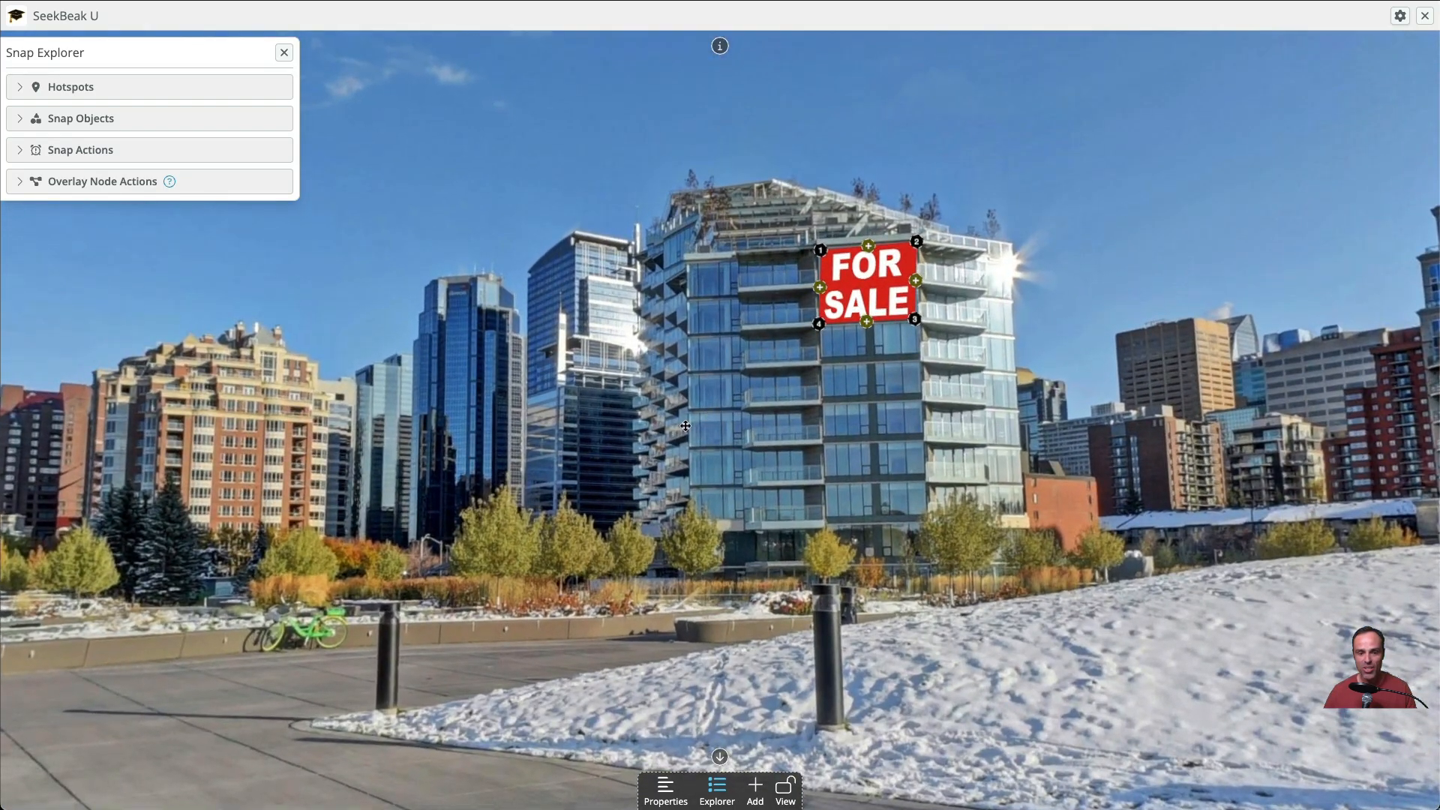
left_click_drag(800, 260, 674, 350)
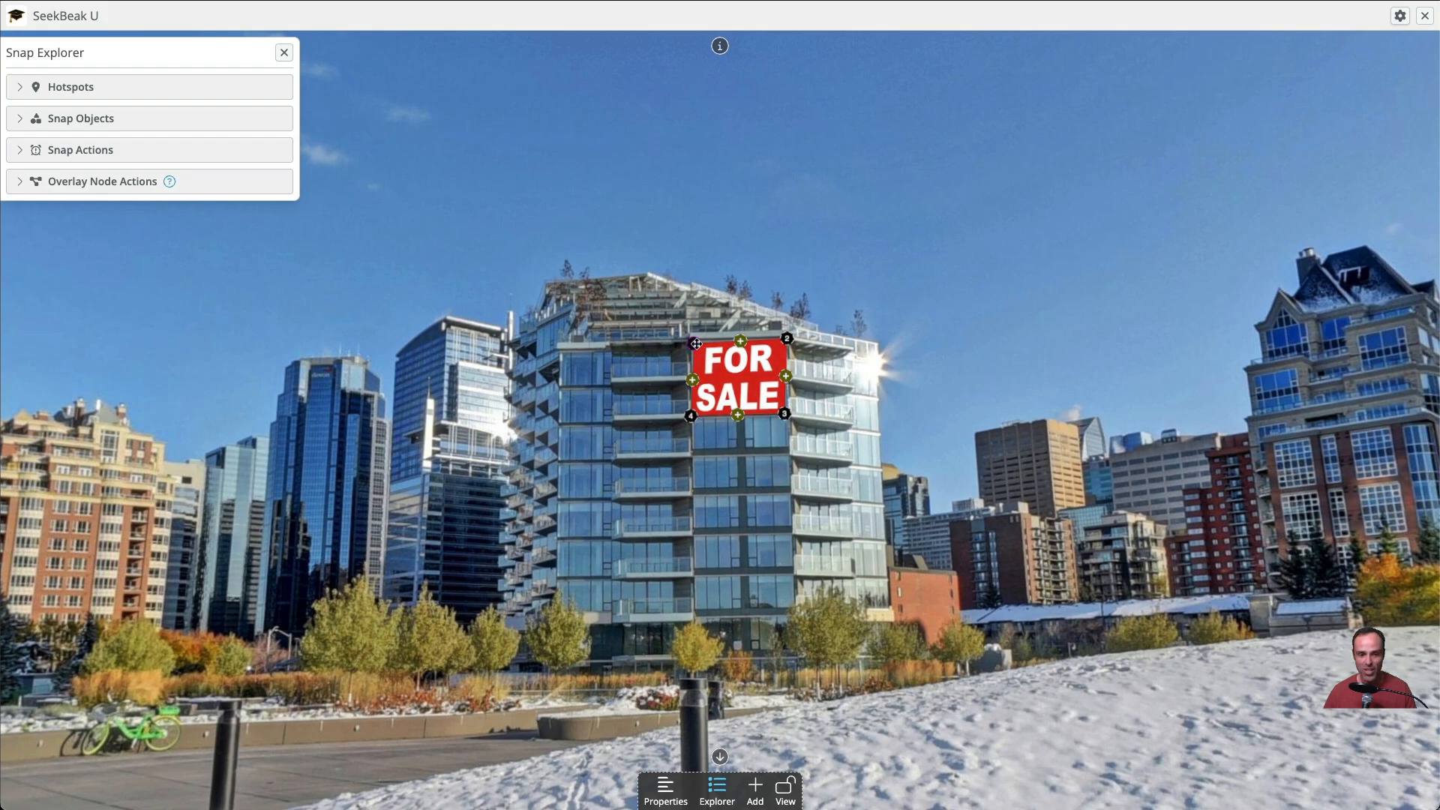
left_click(1399, 16)
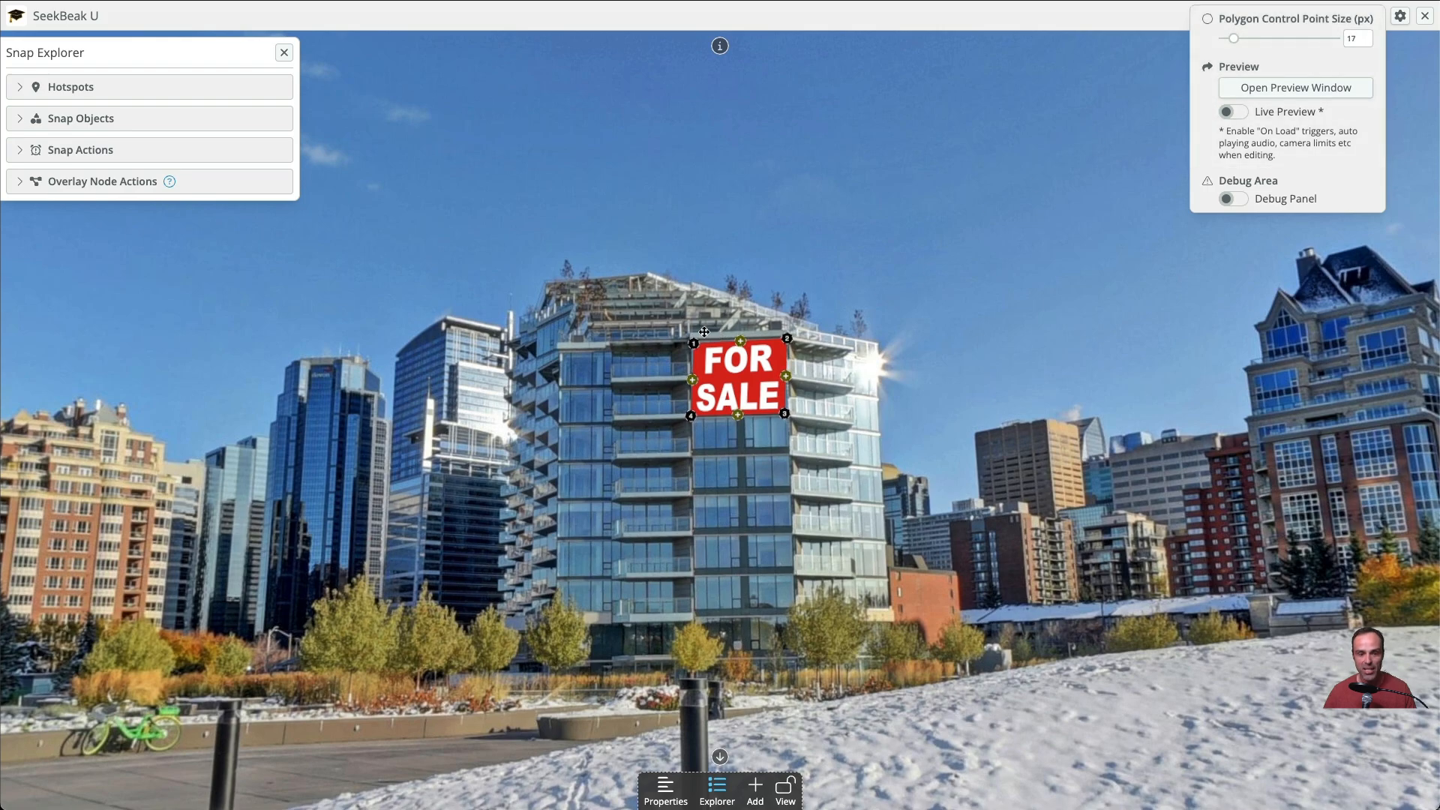
left_click_drag(695, 347, 701, 342)
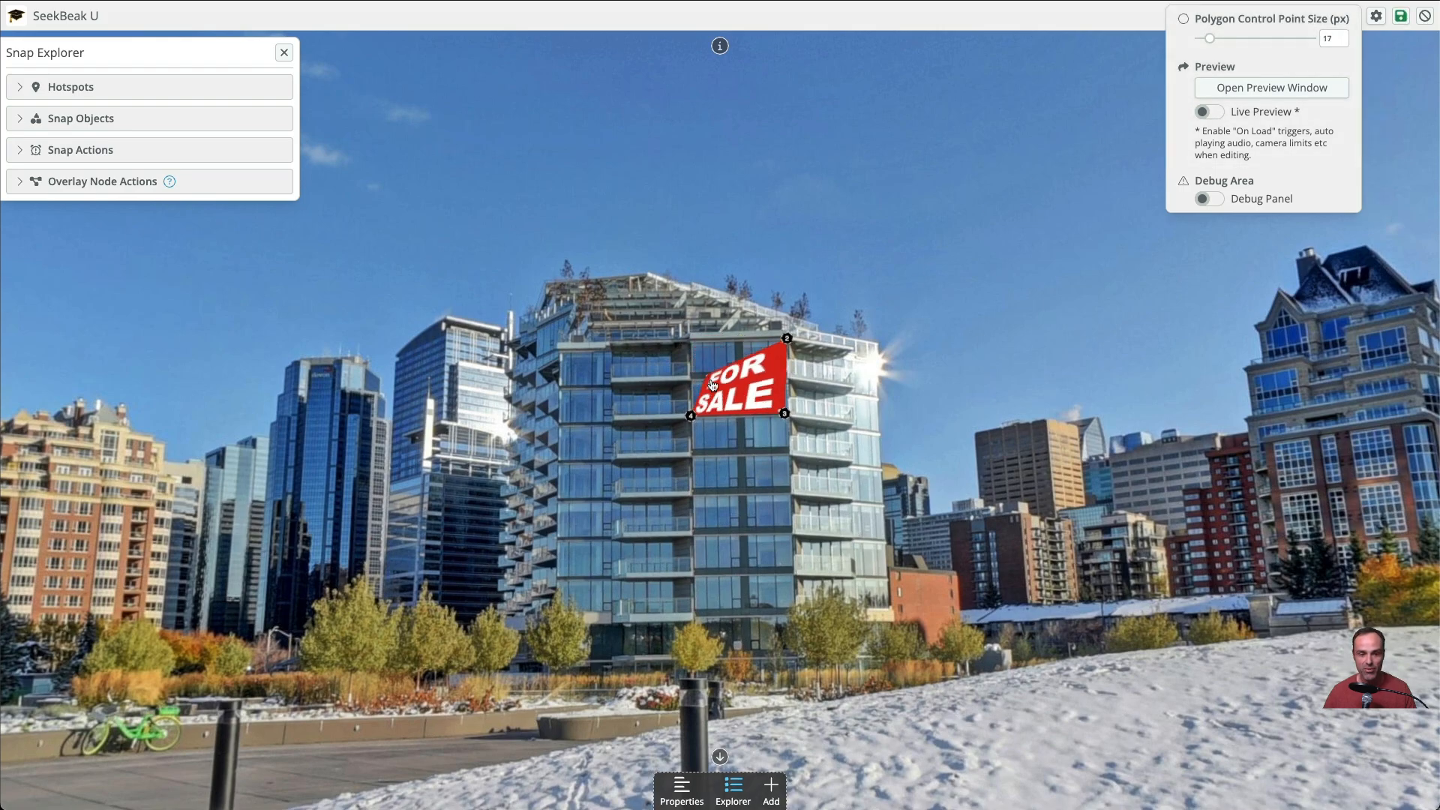
left_click_drag(691, 346, 691, 345)
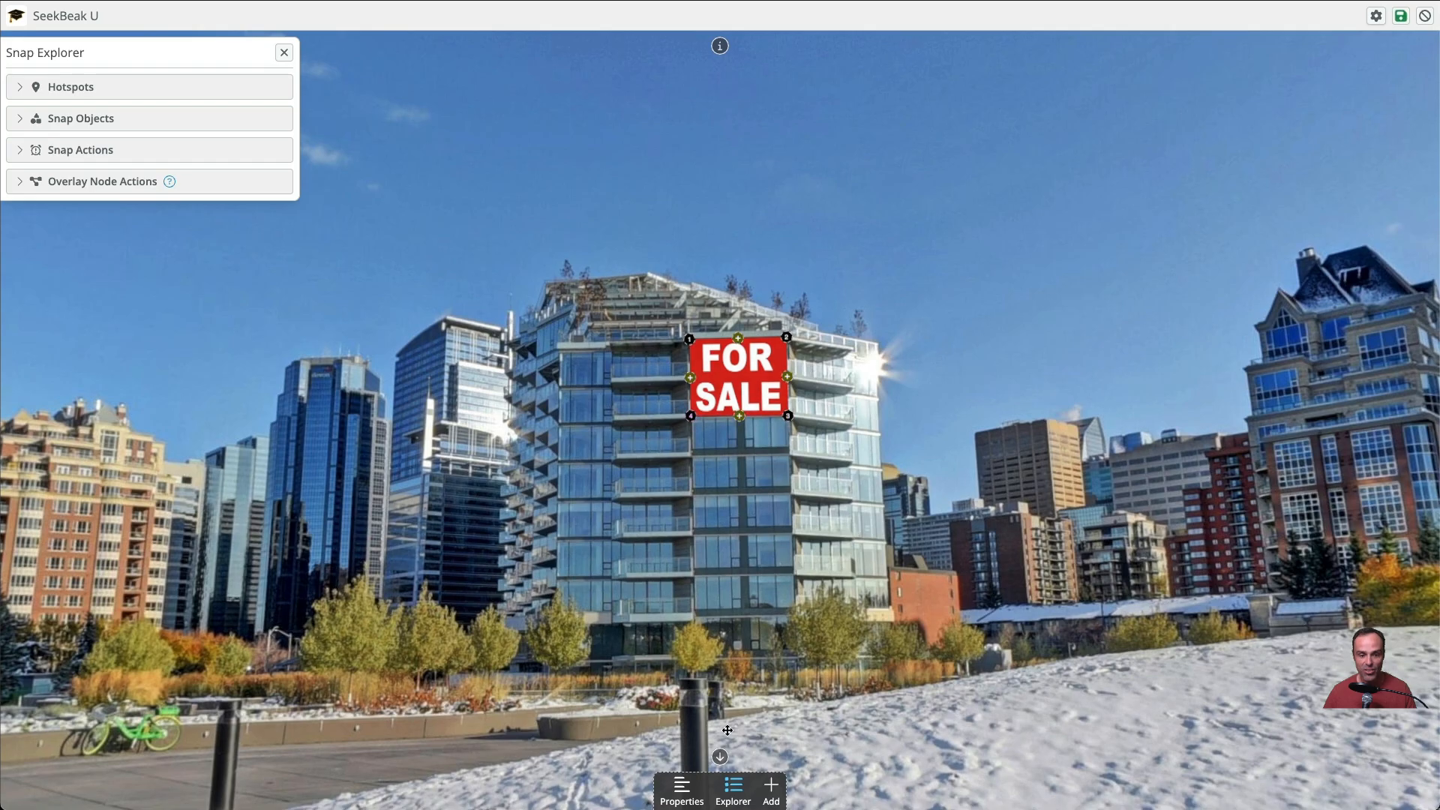
left_click(1400, 16)
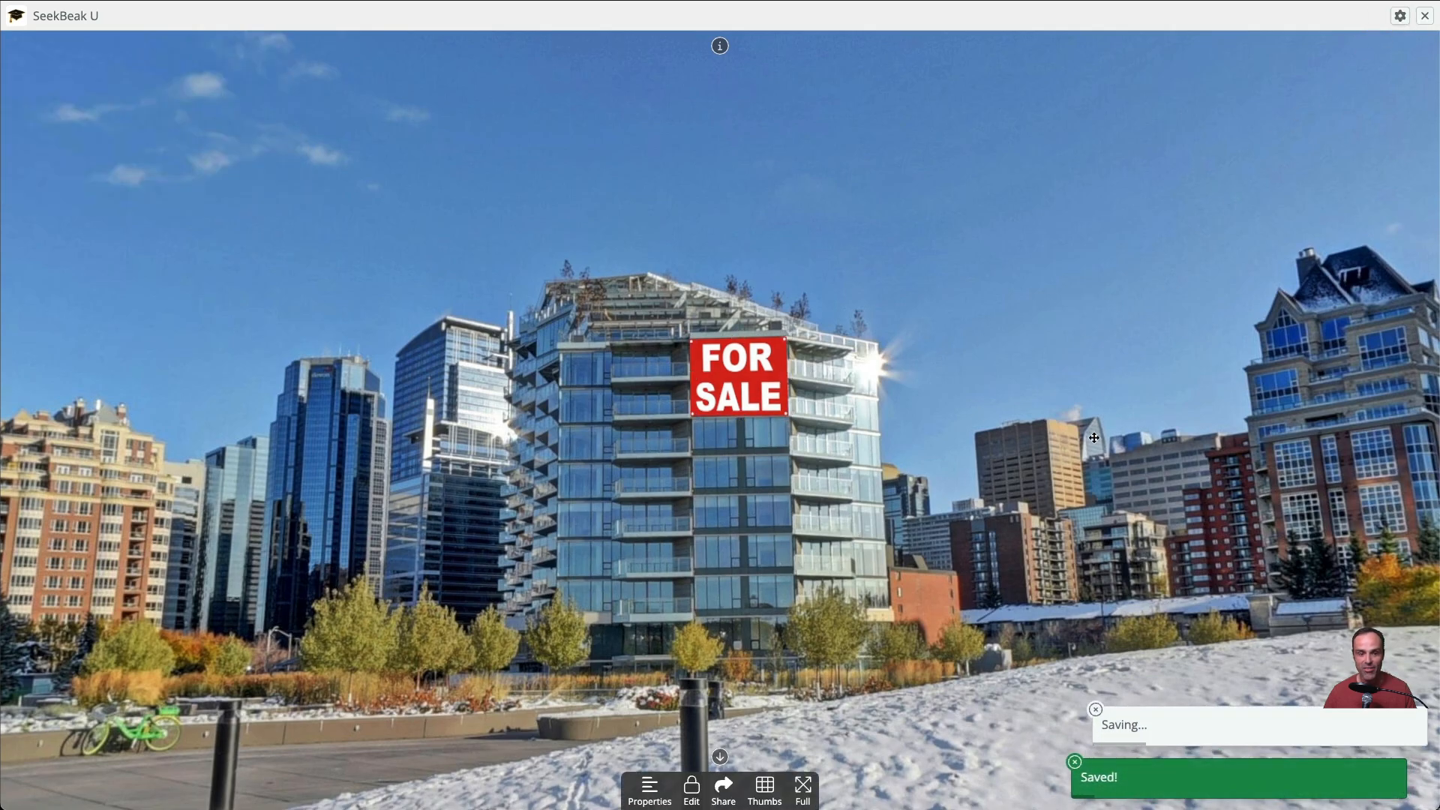
Start a new polygon hotspot on the paved plaza and place its four corner points as an upright quadrilateral
left_click_drag(967, 601, 1106, 521)
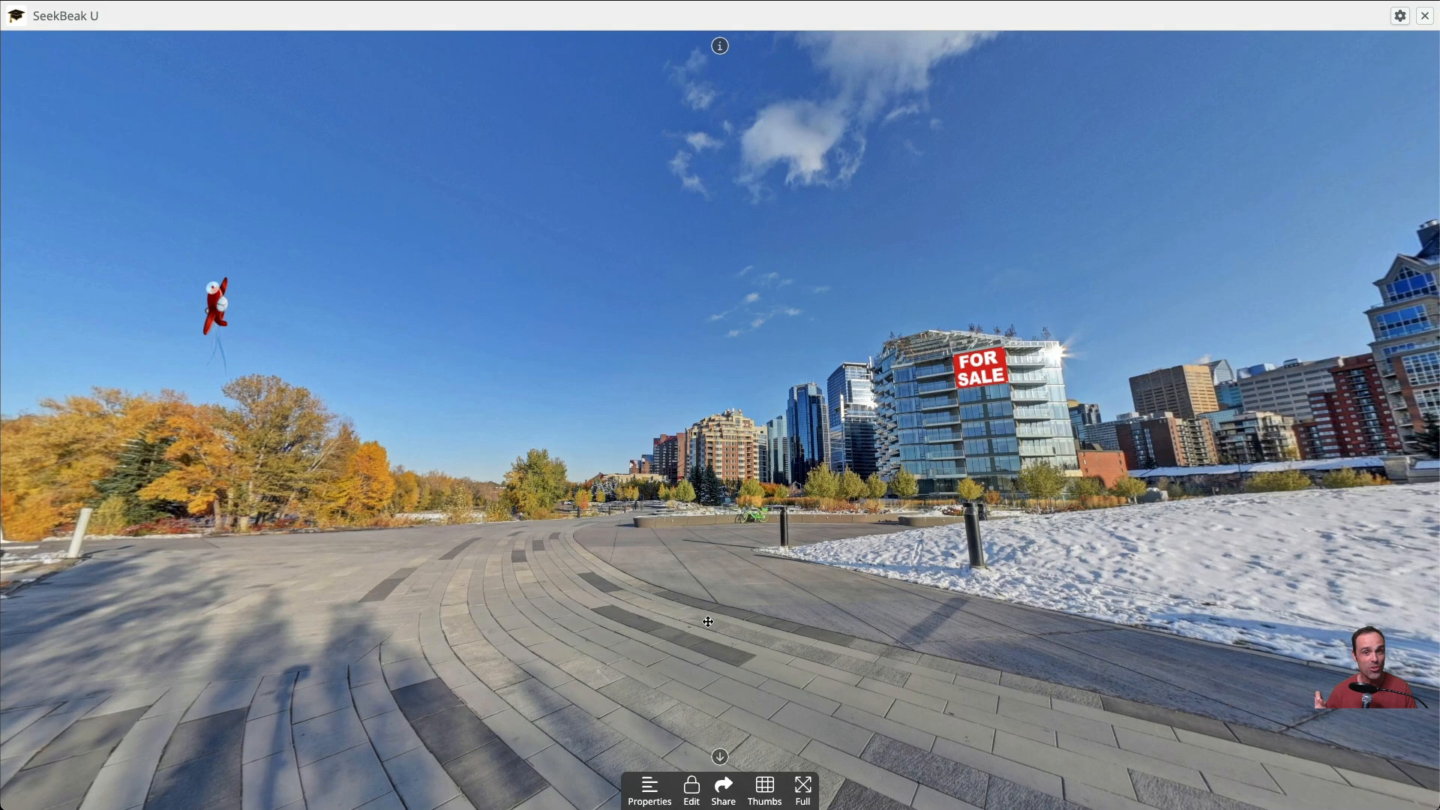
left_click_drag(705, 593, 695, 523)
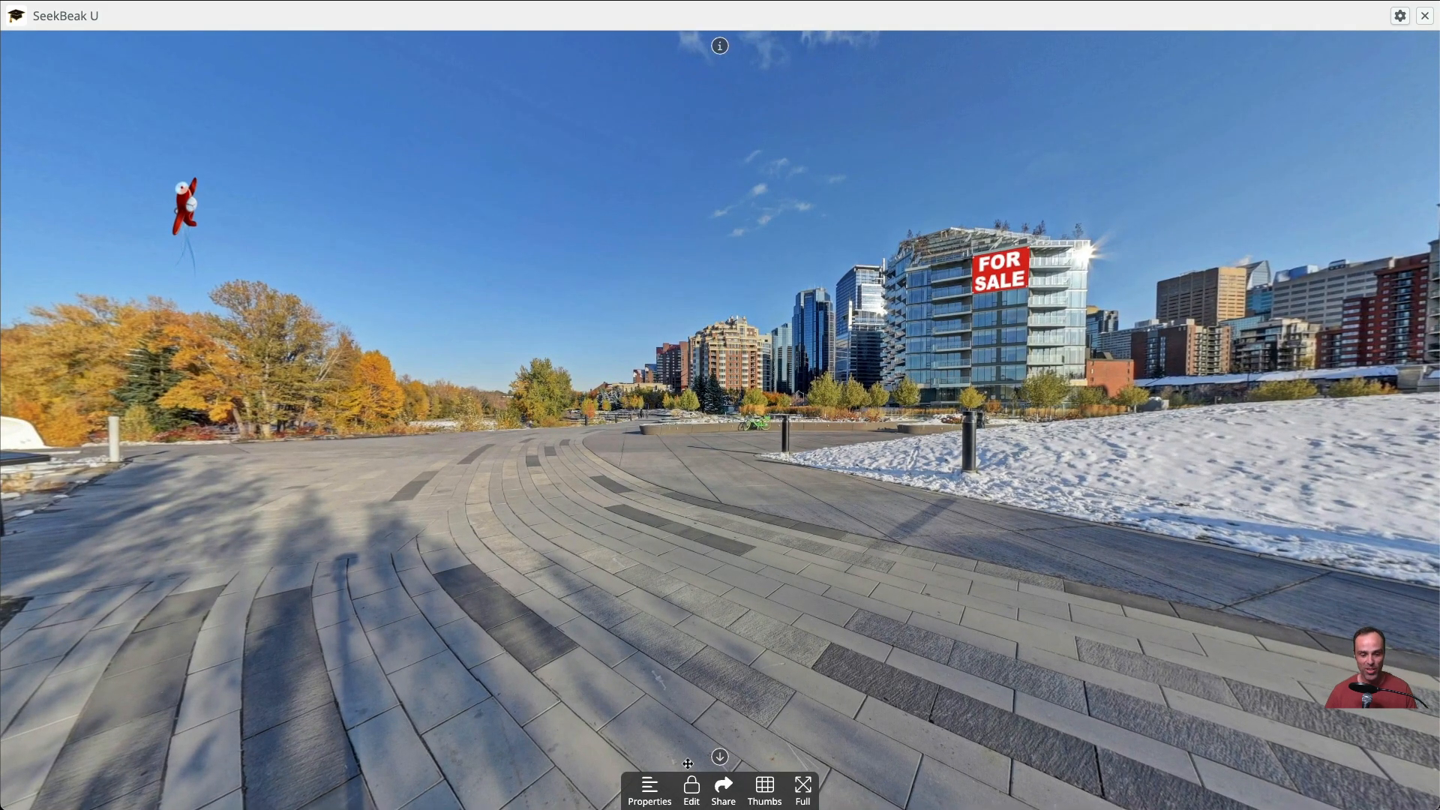
left_click(690, 786)
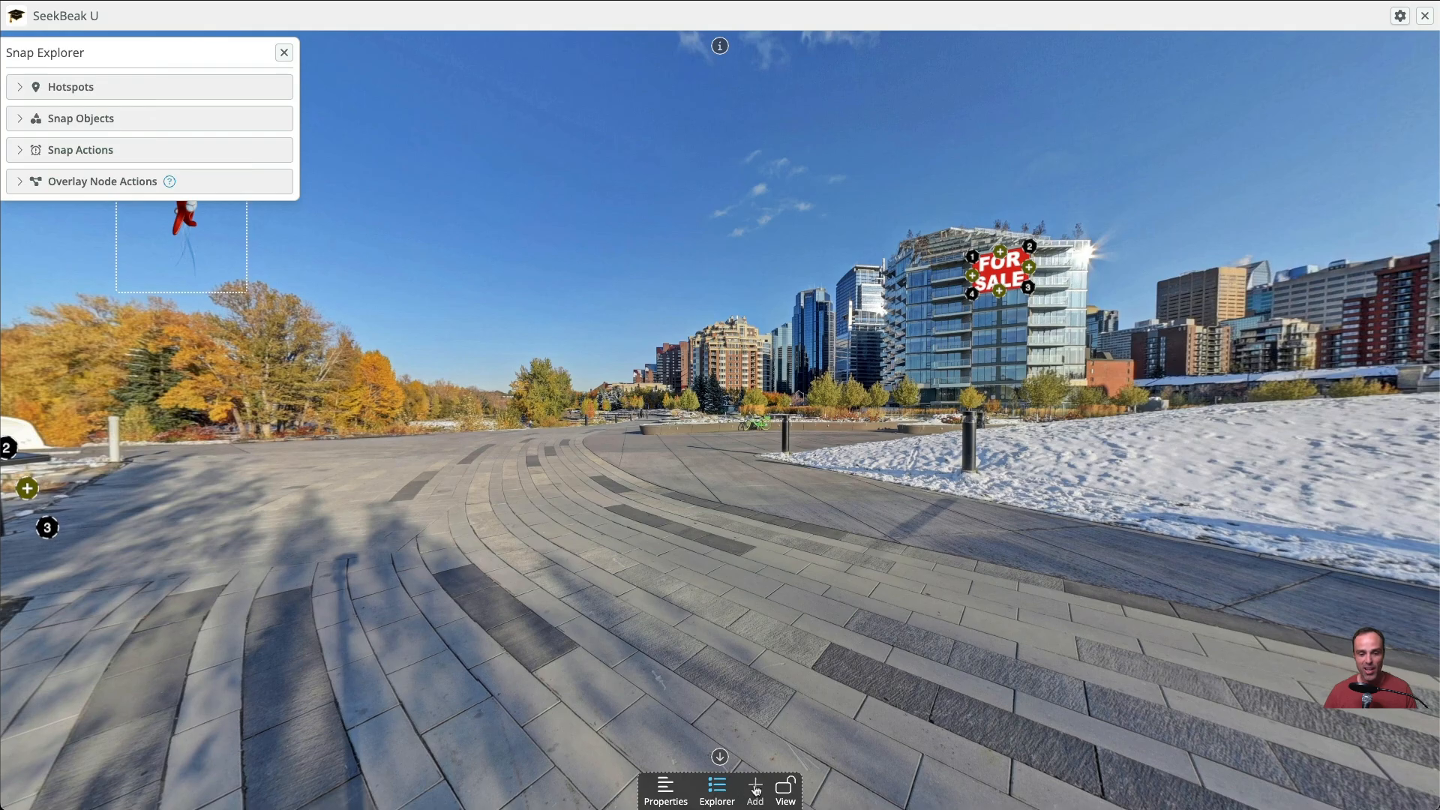
left_click(755, 790)
left_click(480, 383)
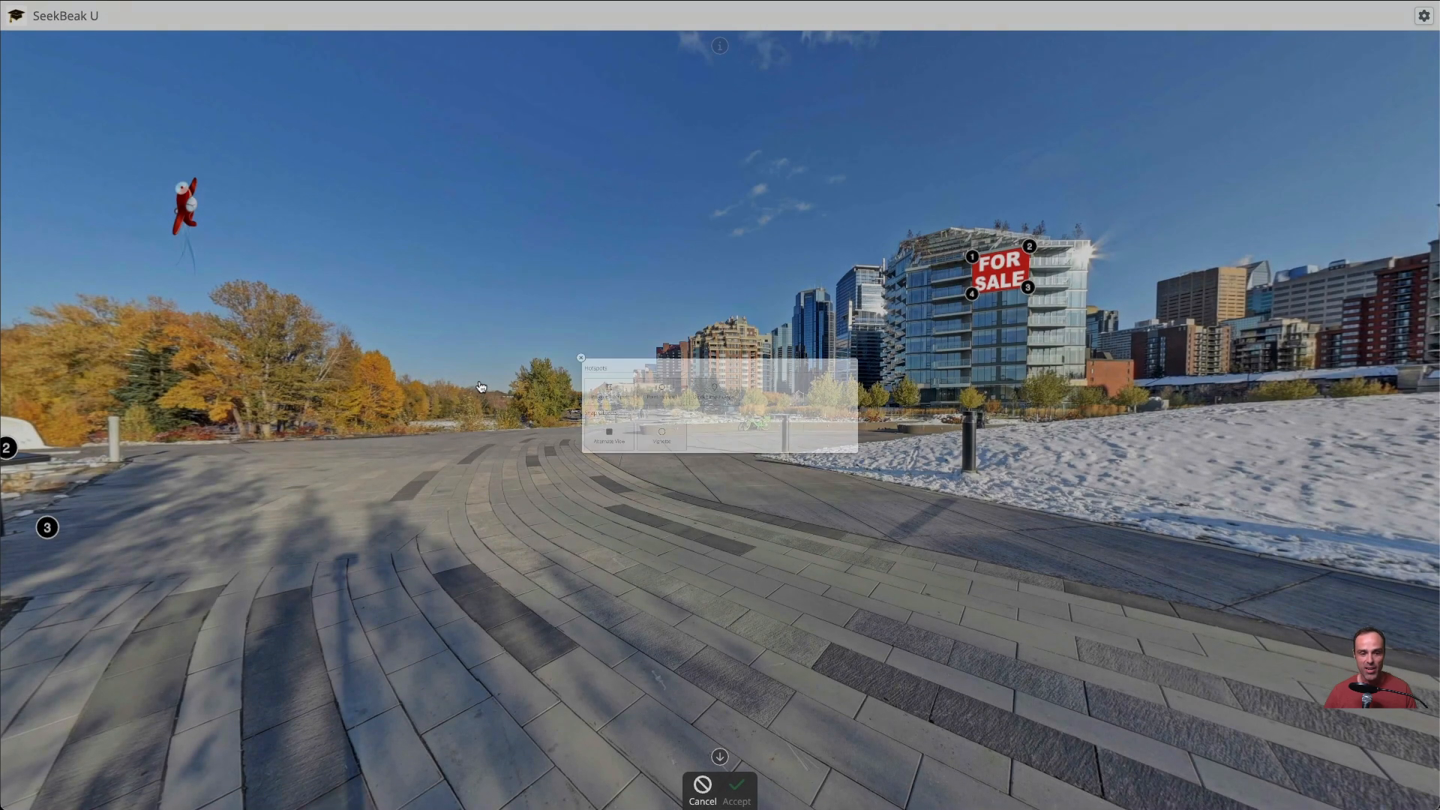
left_click(569, 435)
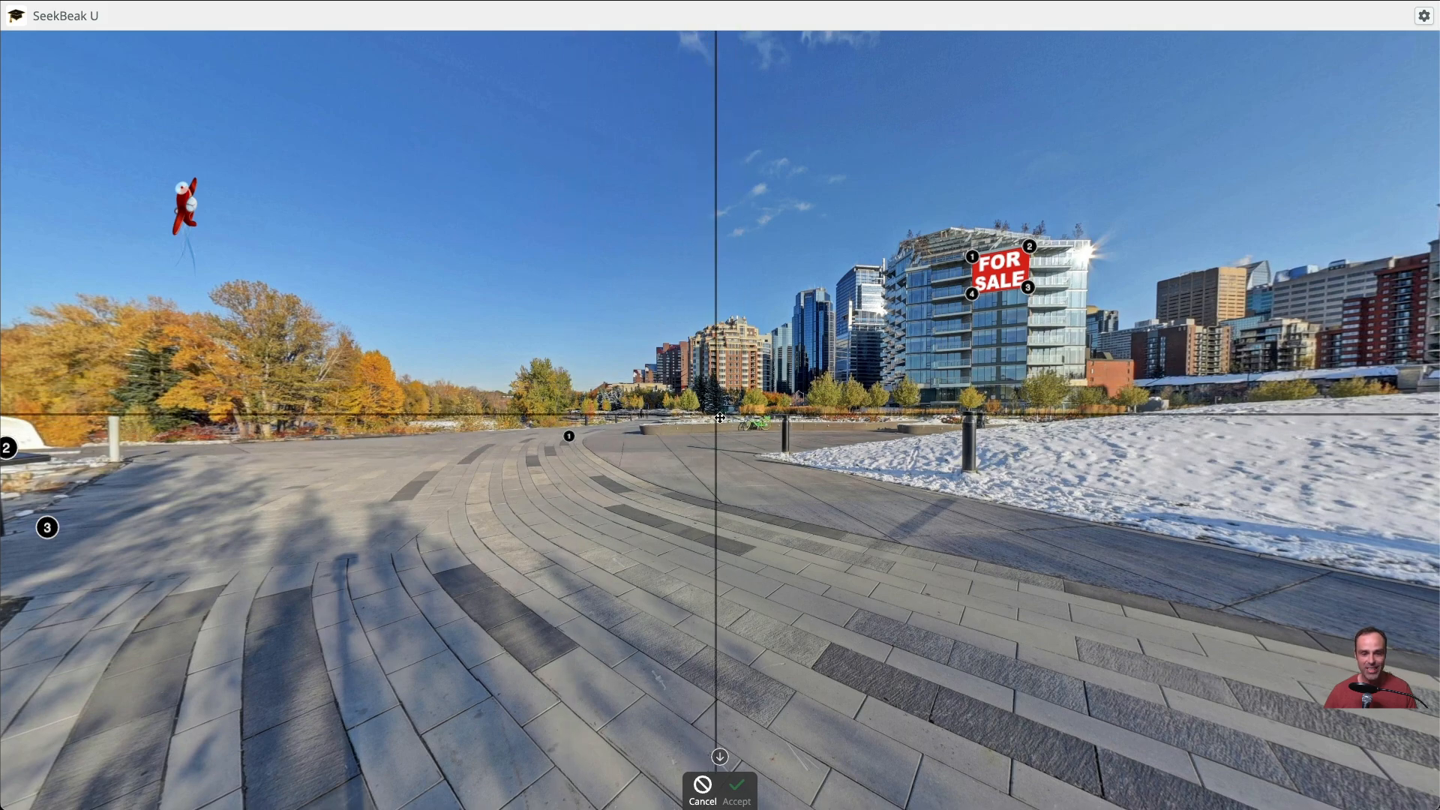
left_click(717, 431)
left_click(741, 555)
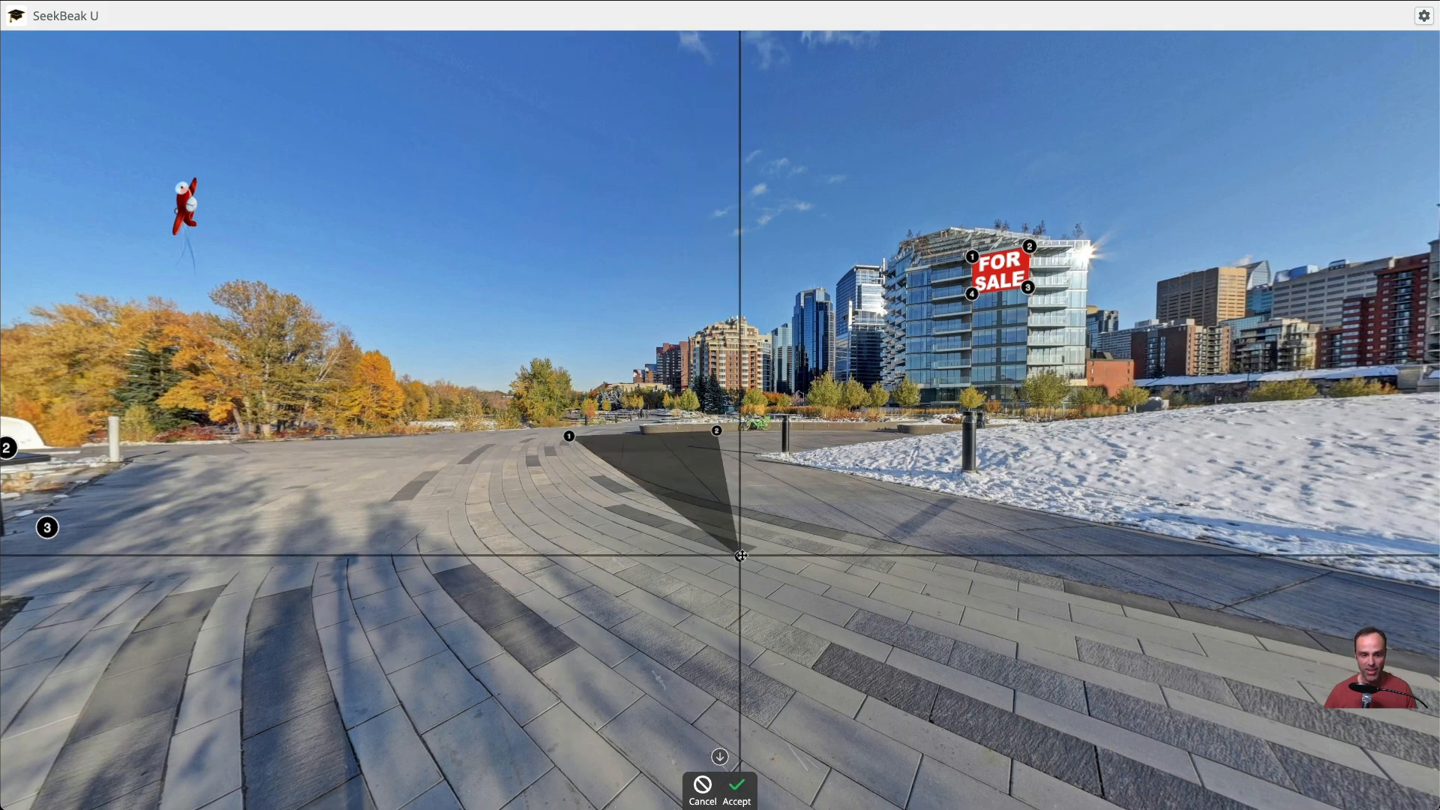
left_click(546, 566)
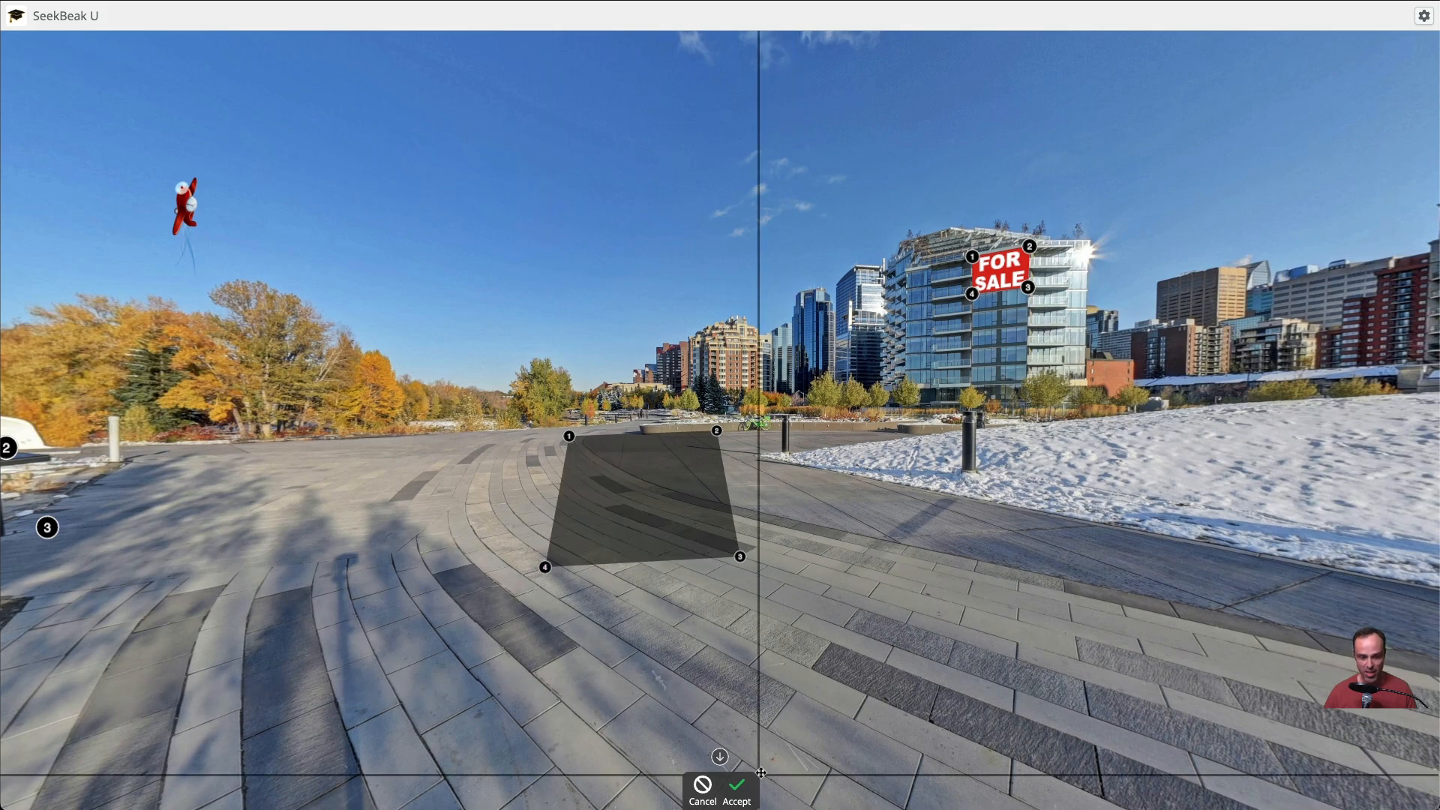
Raise the new polygon's two upper corners to the tree line, accept the shape, and close the hotspot properties
left_click_drag(717, 430, 737, 407)
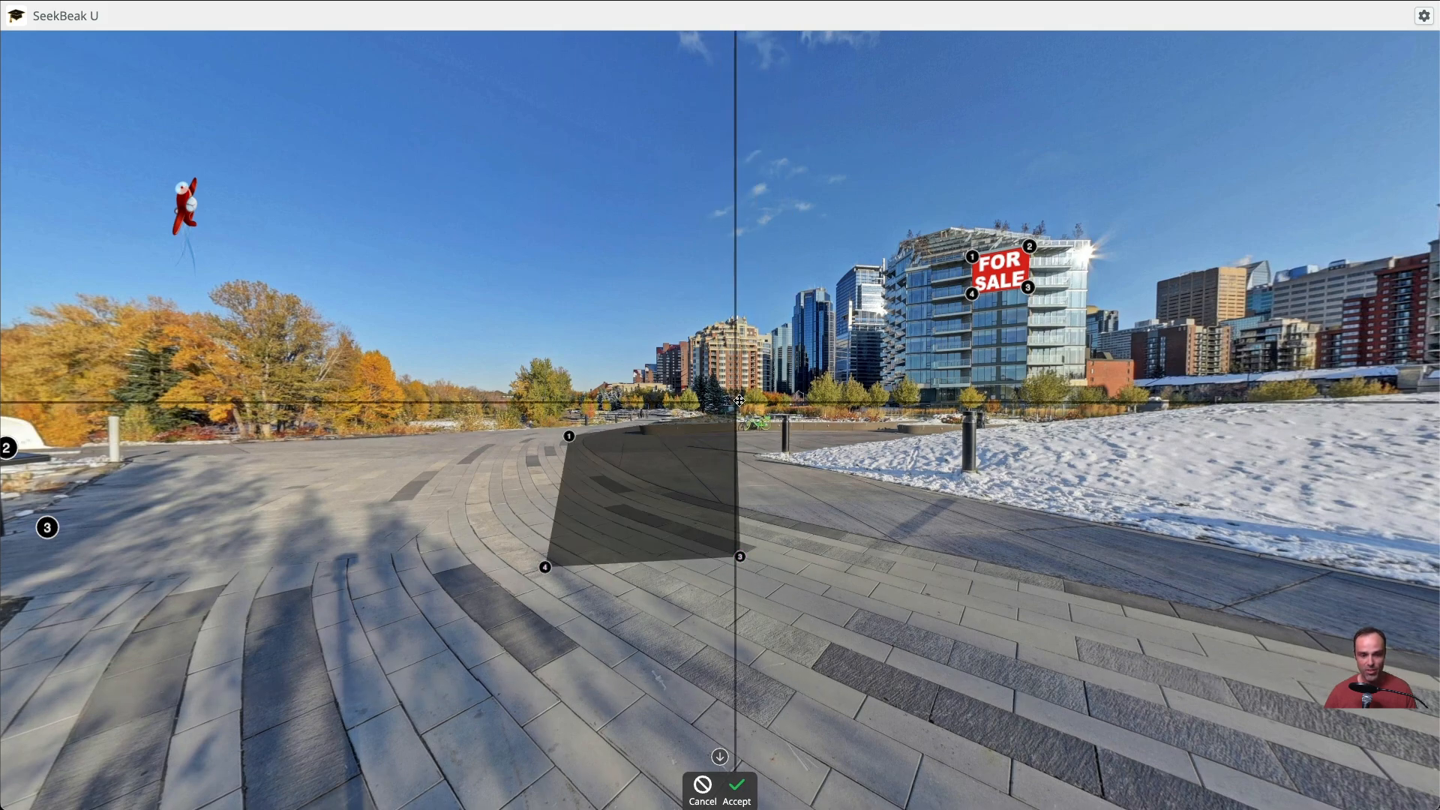
left_click_drag(563, 426, 548, 395)
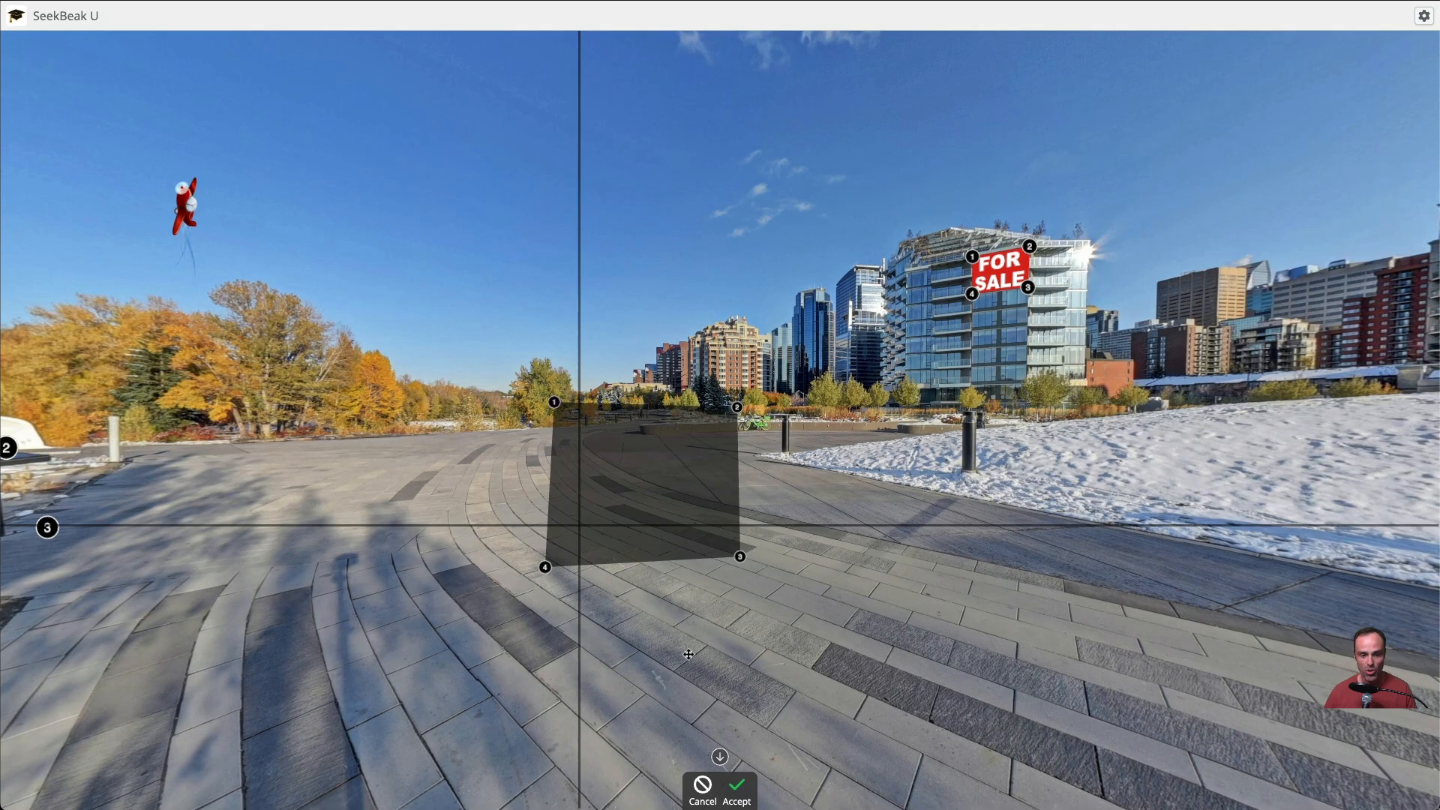
left_click(741, 787)
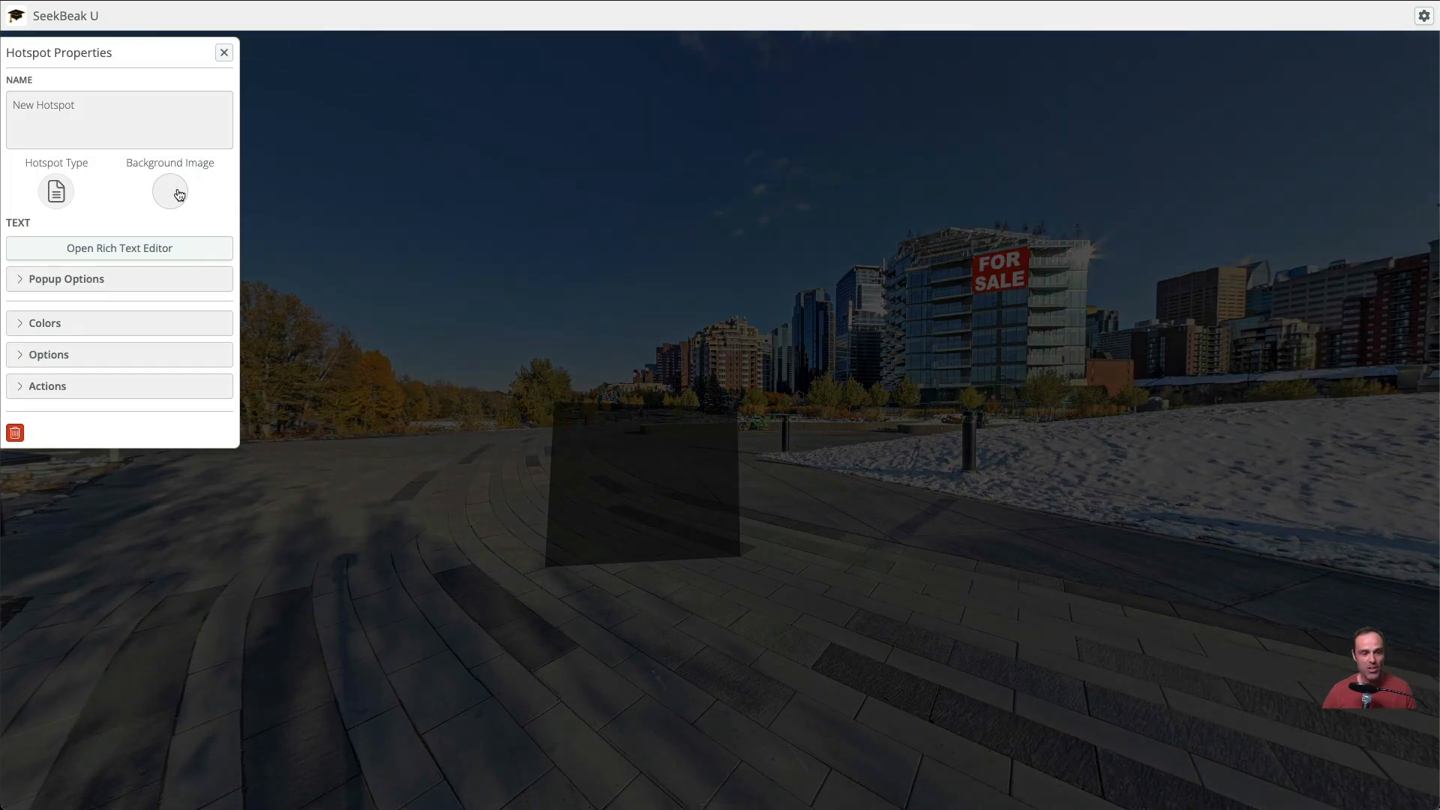
left_click(224, 53)
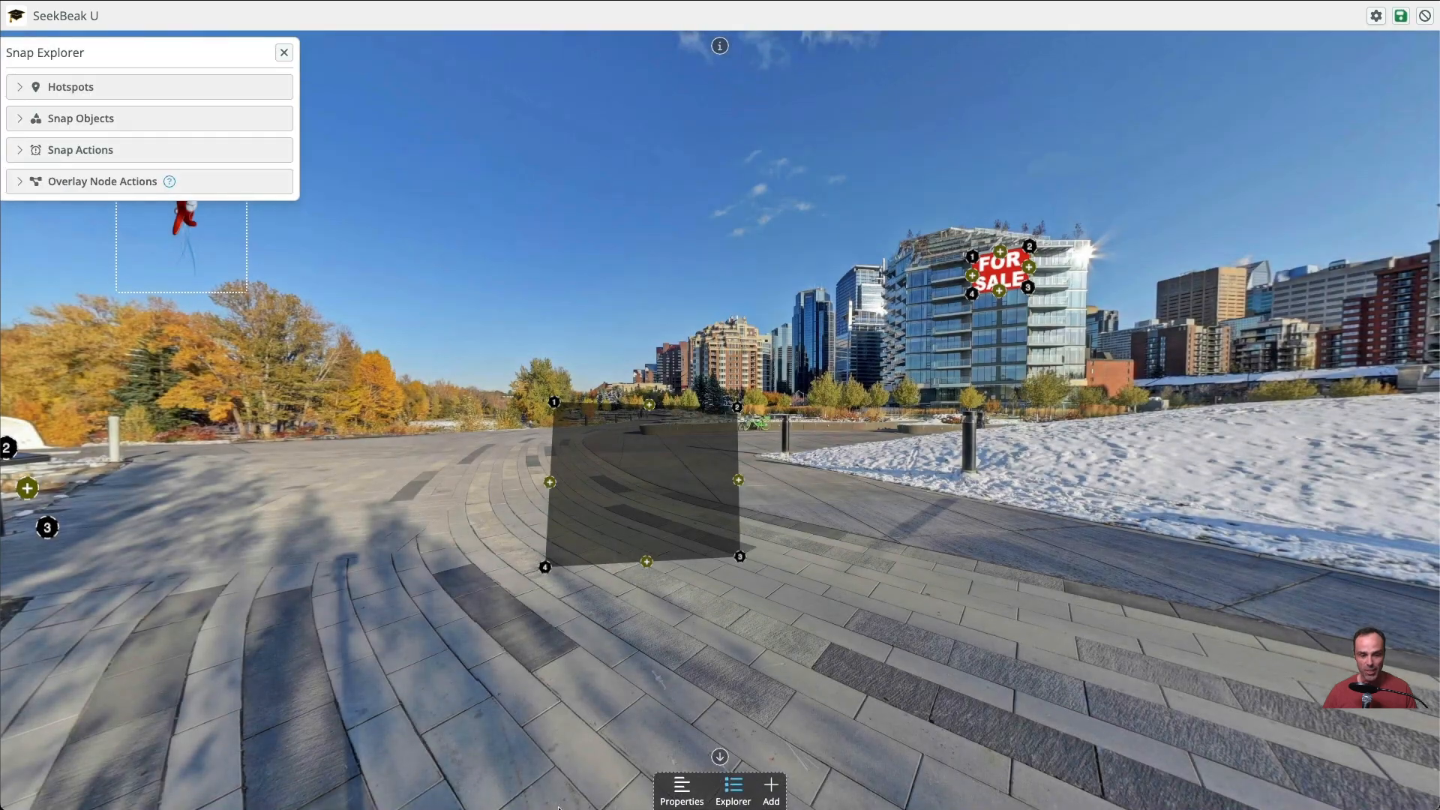
Add the video stock-footage-group-of-young-people-standing.mp4 to the Team Files upload in the snap properties
left_click(680, 784)
left_click(87, 144)
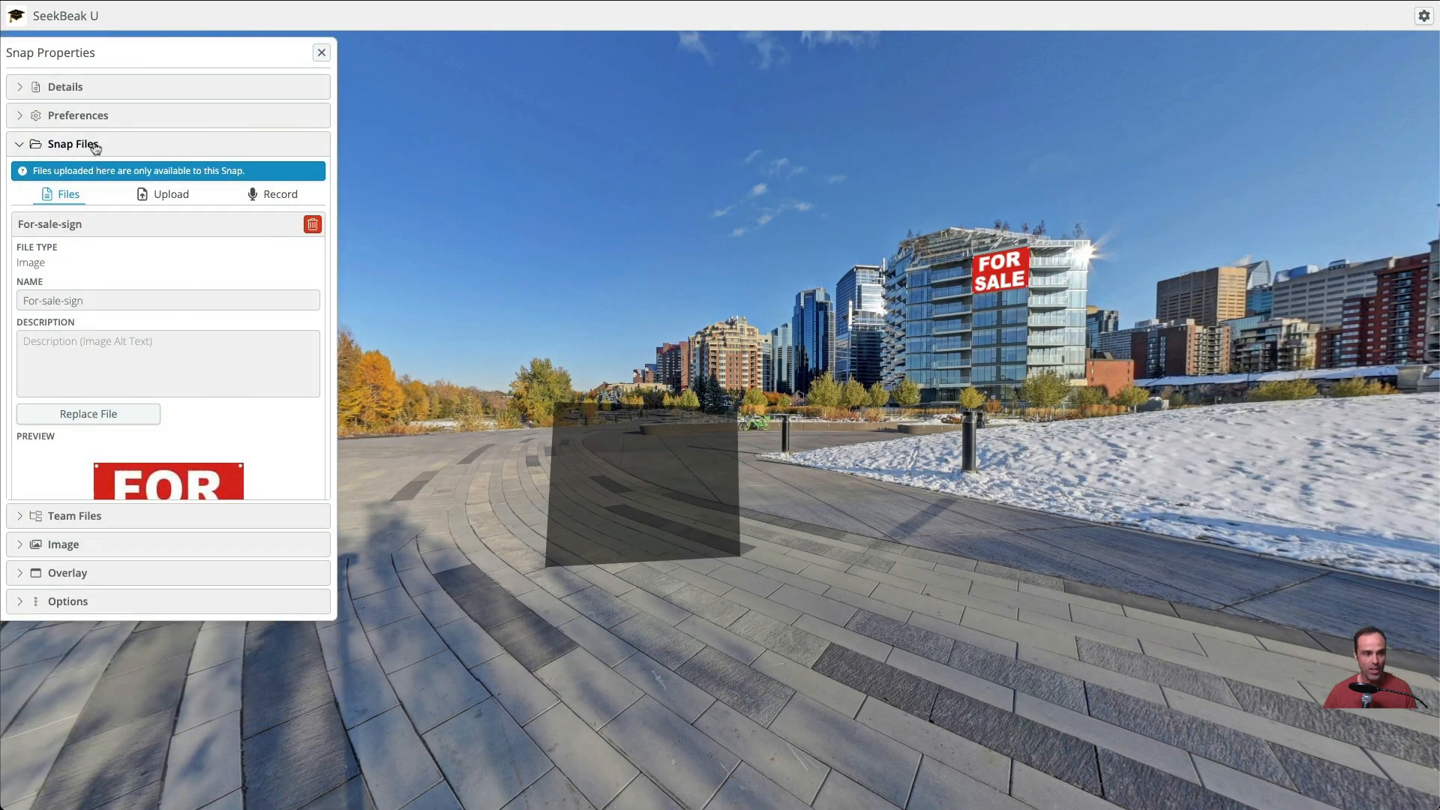
left_click(77, 182)
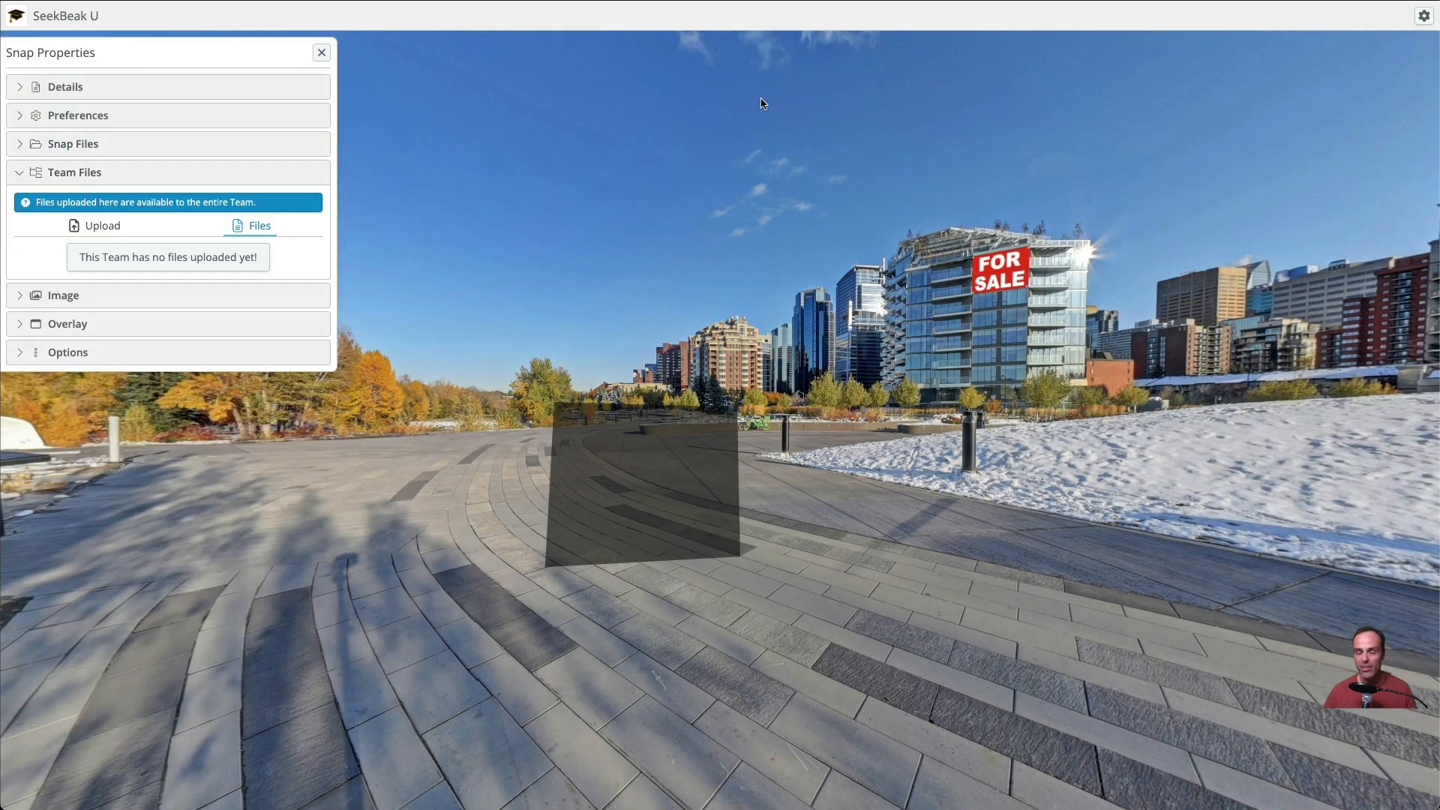
left_click(111, 228)
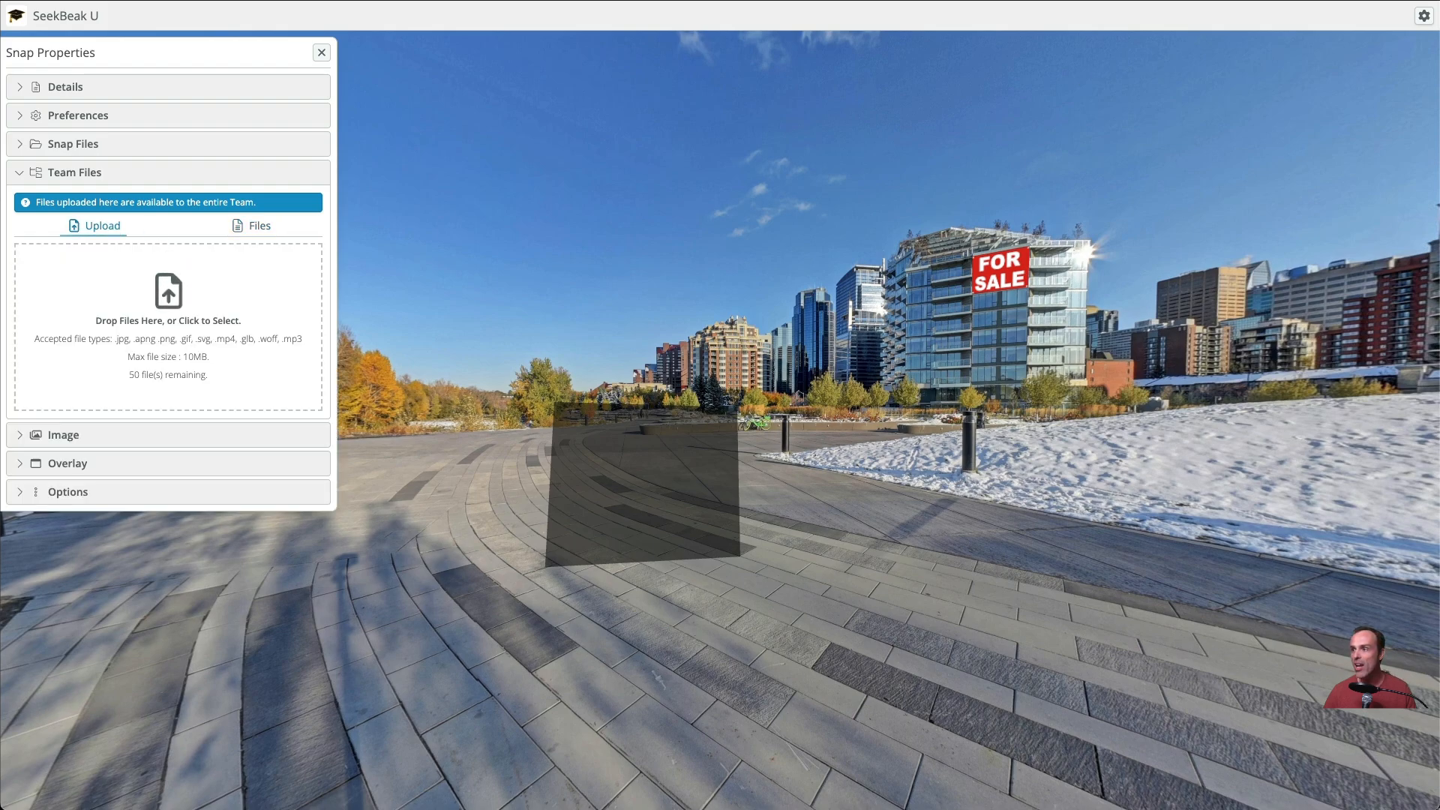
left_click_drag(1, 338, 187, 332)
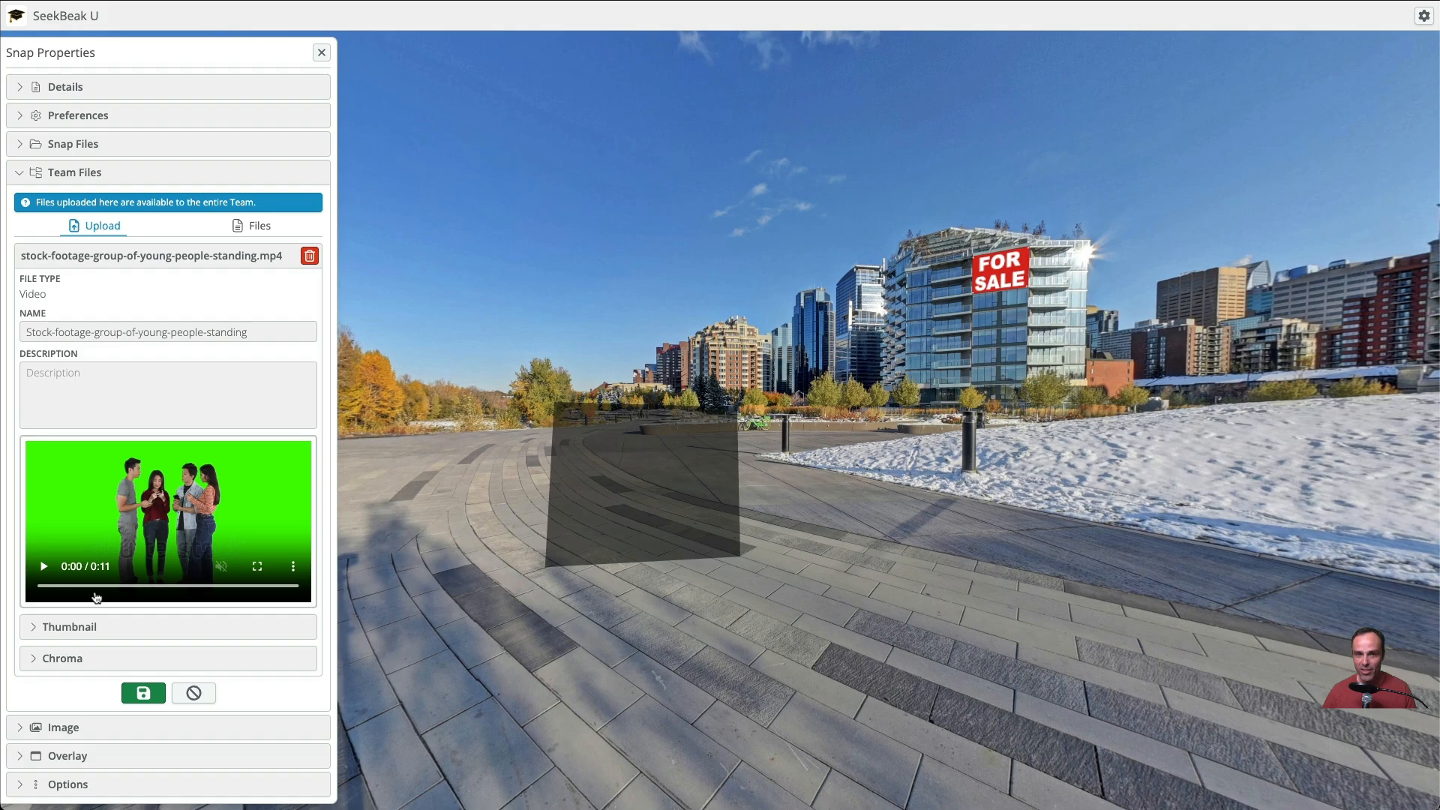
Preview the green chroma key on the uploaded video, save it to Team Files, and close the snap properties
left_click(68, 659)
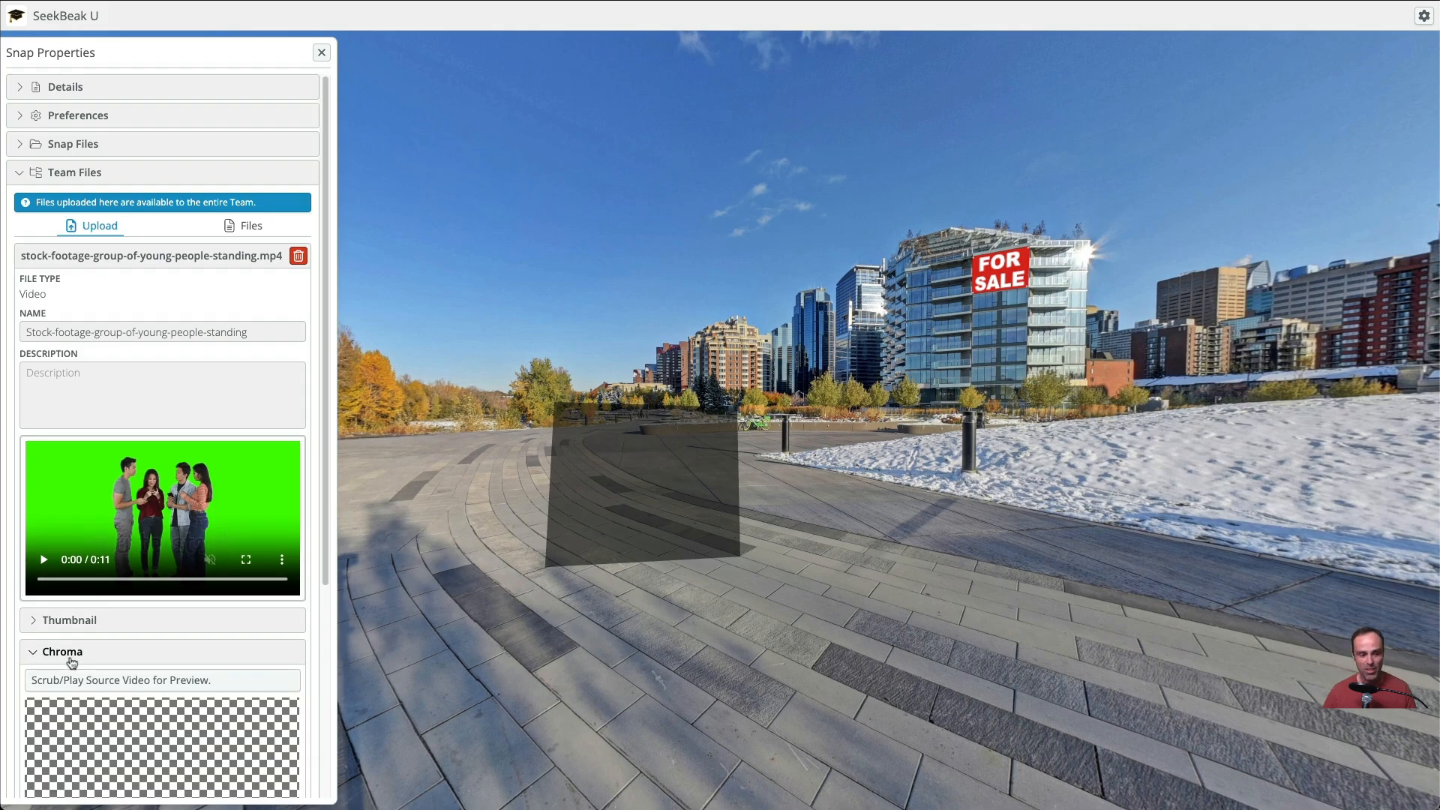
scroll(72, 663, "down", 4)
left_click(46, 271)
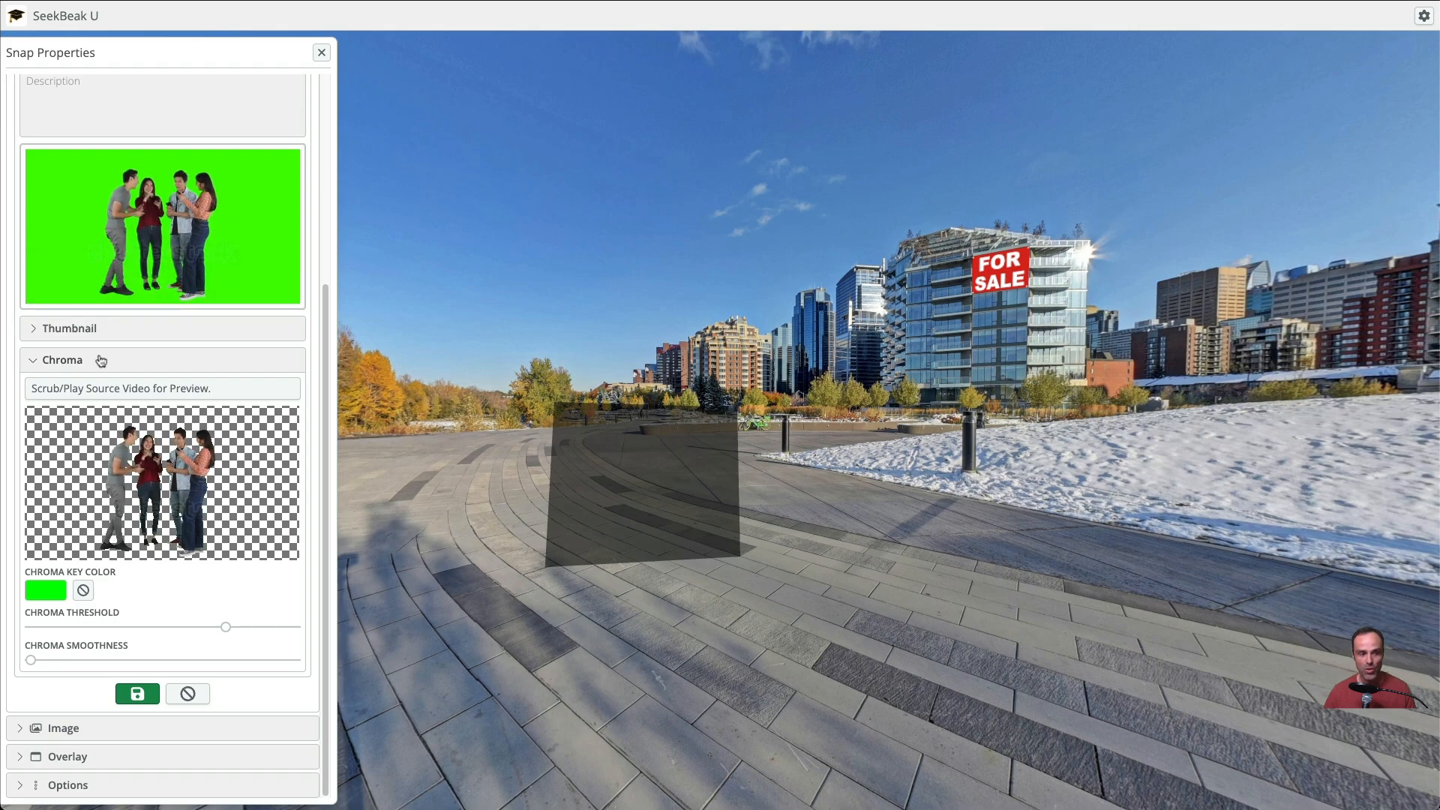
left_click(149, 694)
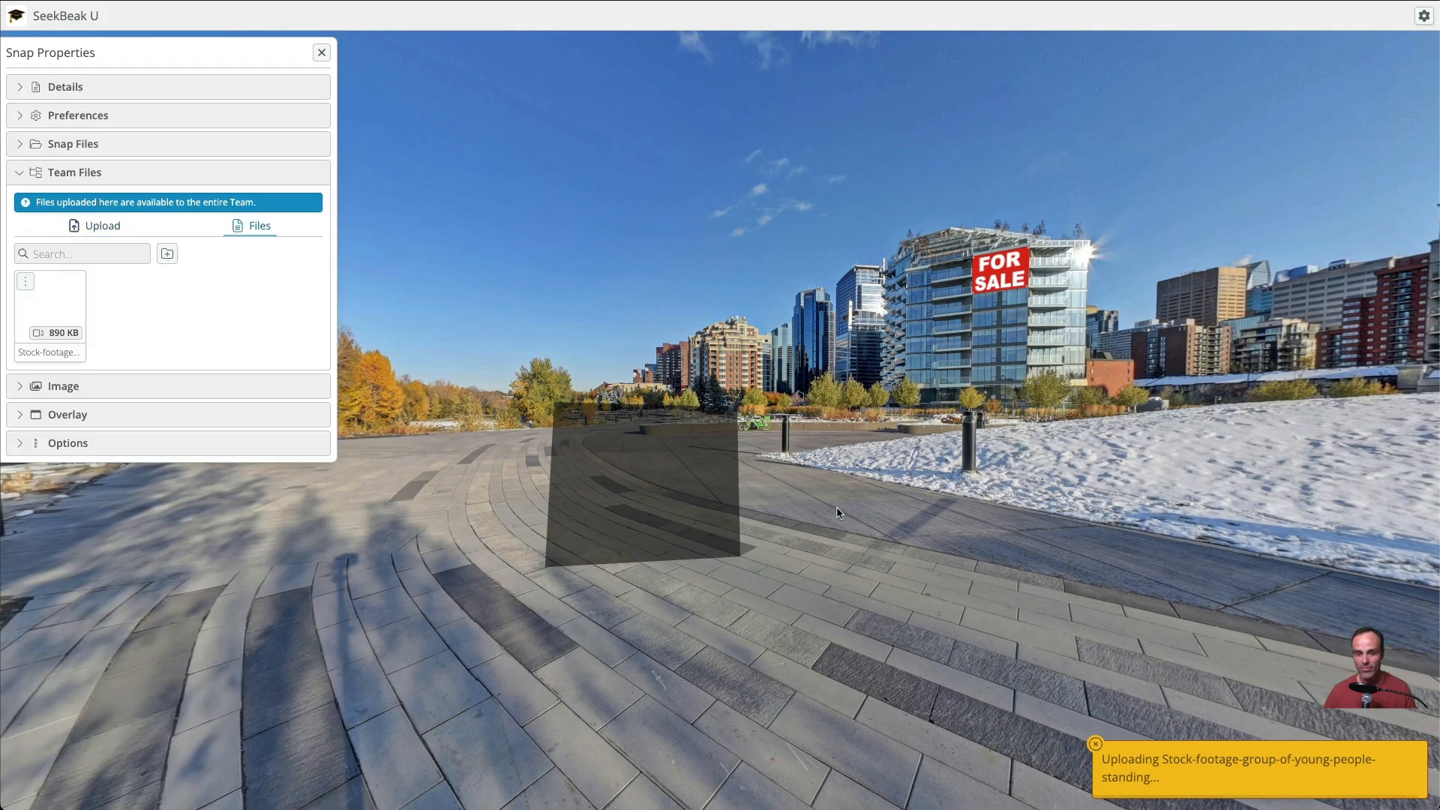
left_click(322, 53)
Set the plaza hotspot's background image to the stock-footage video from Team Files and save the hotspot properties
left_click(654, 452)
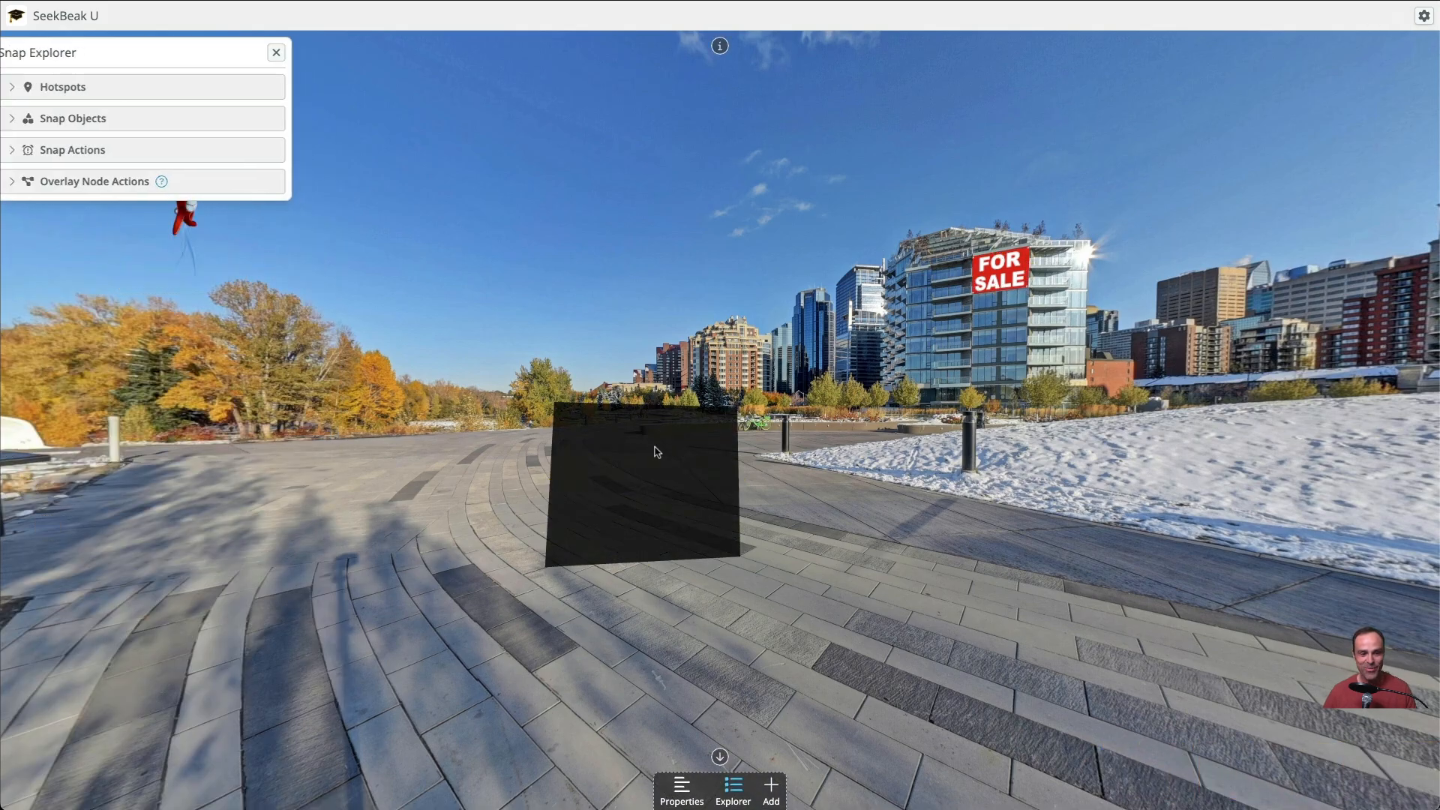
left_click(174, 197)
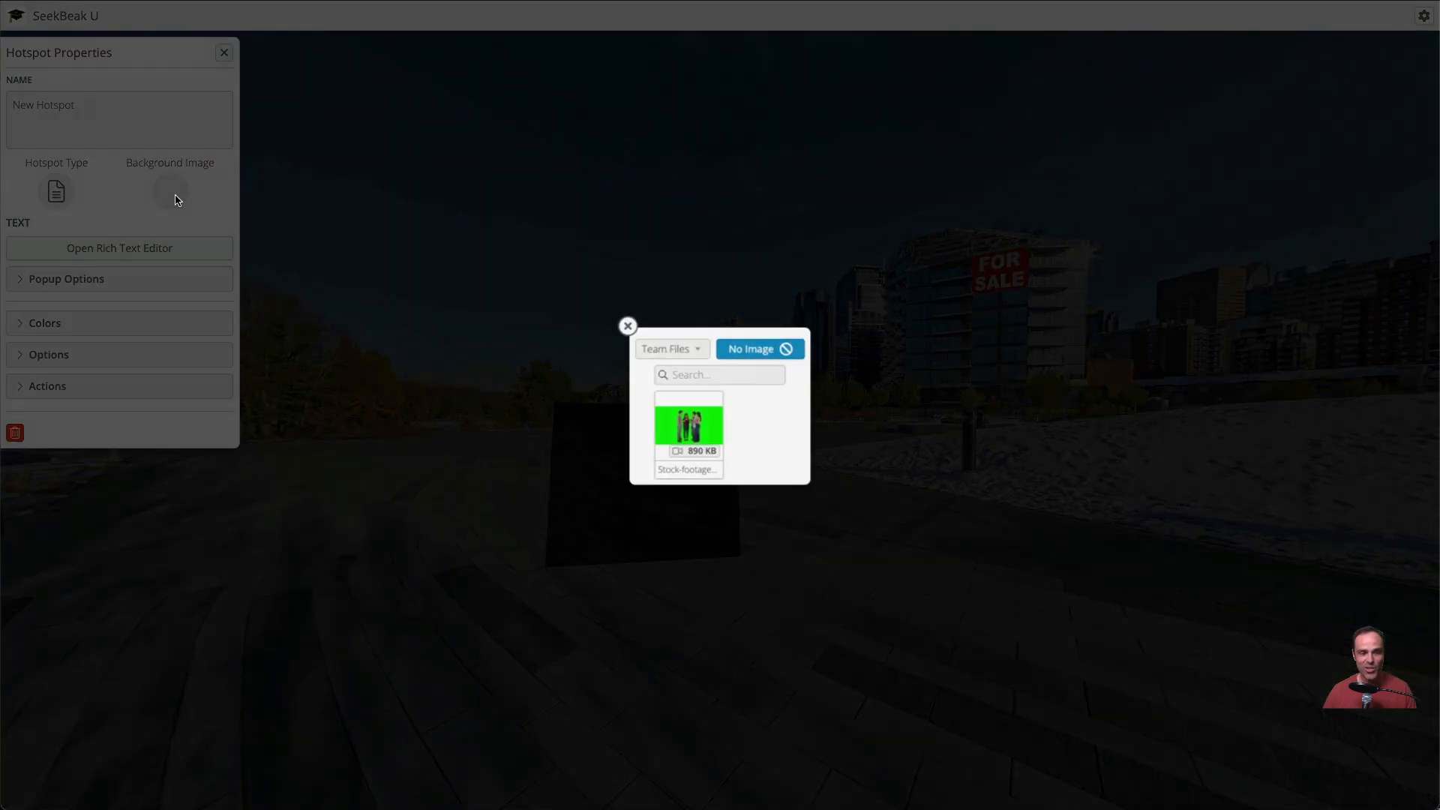
left_click(695, 430)
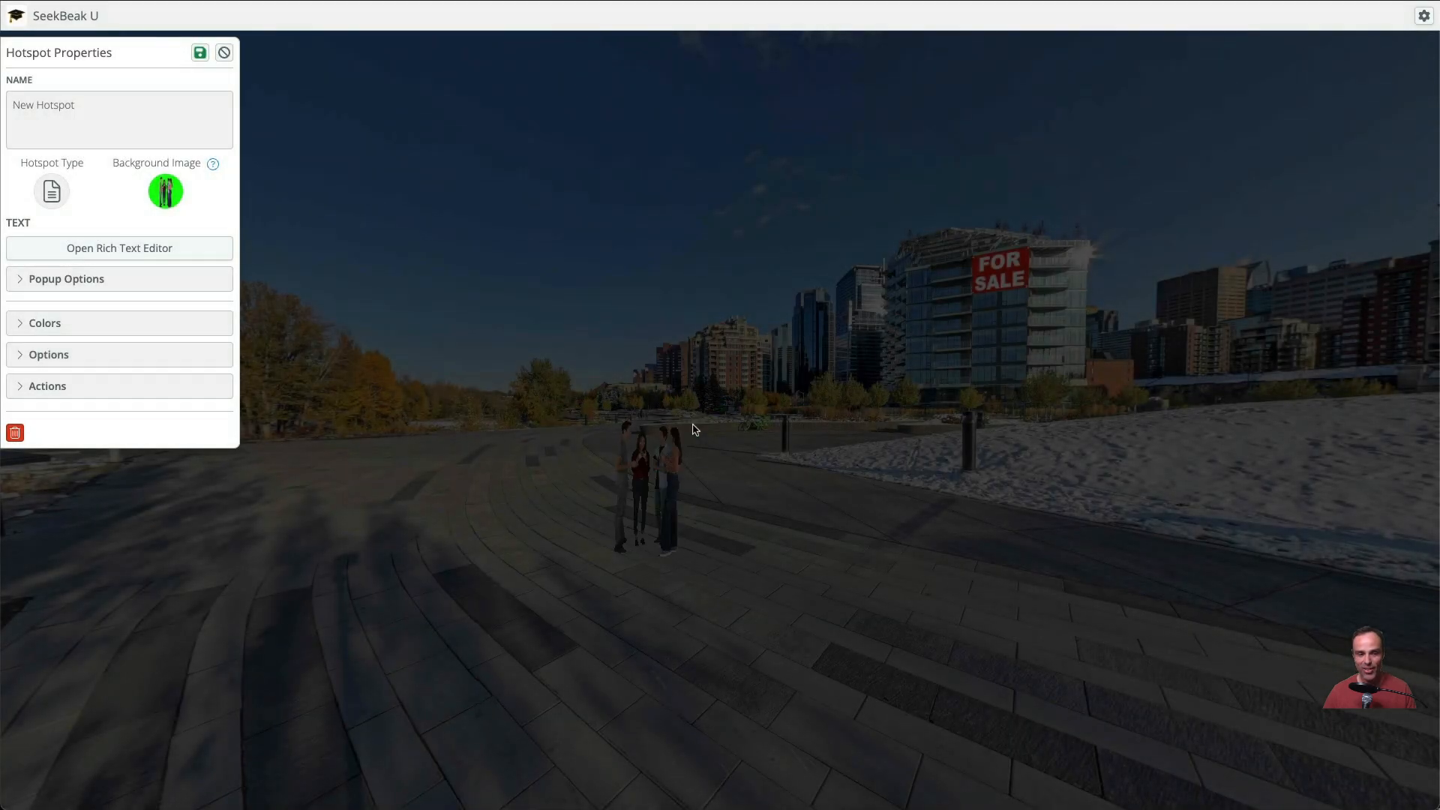
left_click(201, 52)
Move the people video hotspot on the plaza, adjust its upper corner points to shape the figures, and save the snap
left_click_drag(741, 408, 740, 399)
left_click_drag(678, 470, 717, 381)
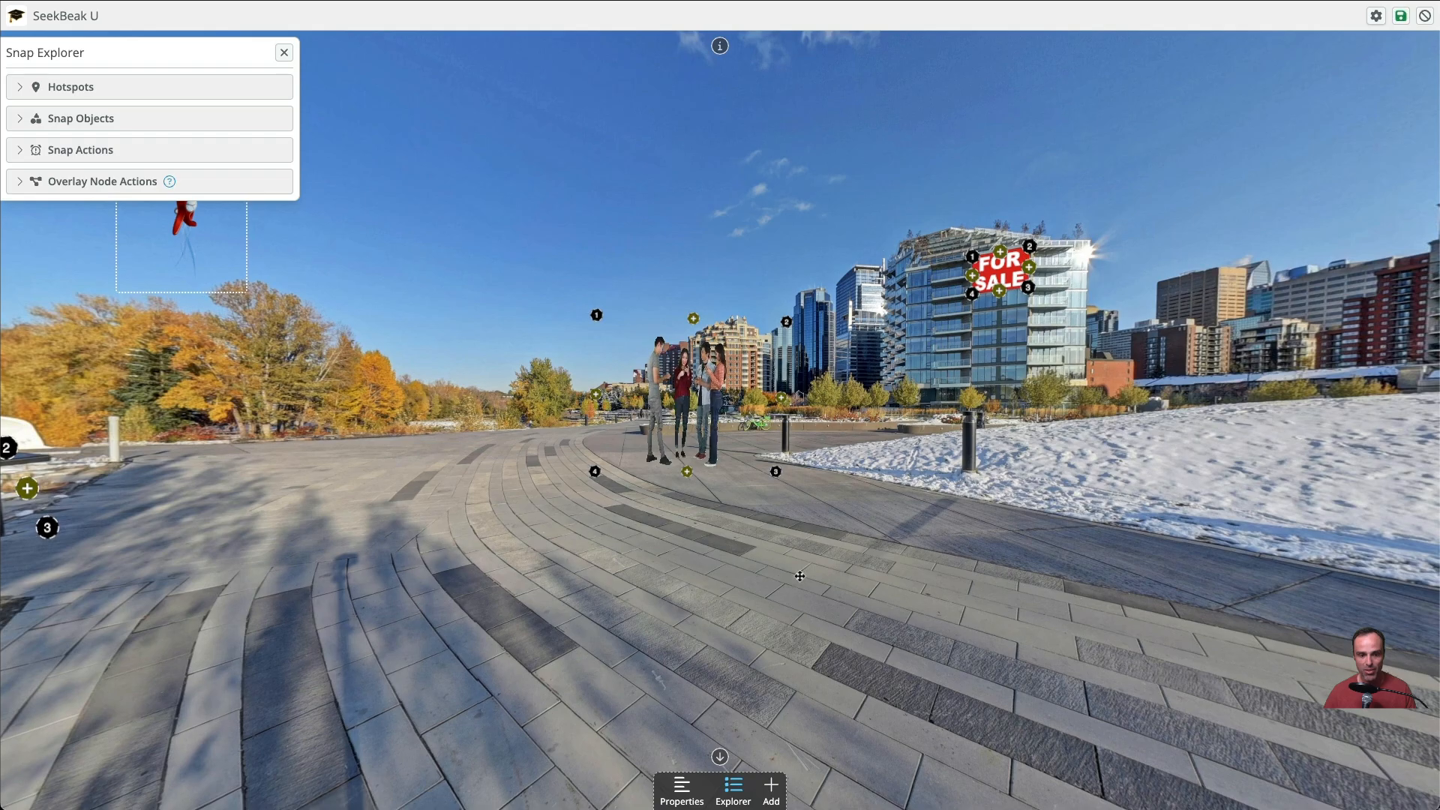
left_click_drag(787, 324, 740, 384)
left_click_drag(746, 461, 874, 444)
left_click_drag(868, 363, 868, 198)
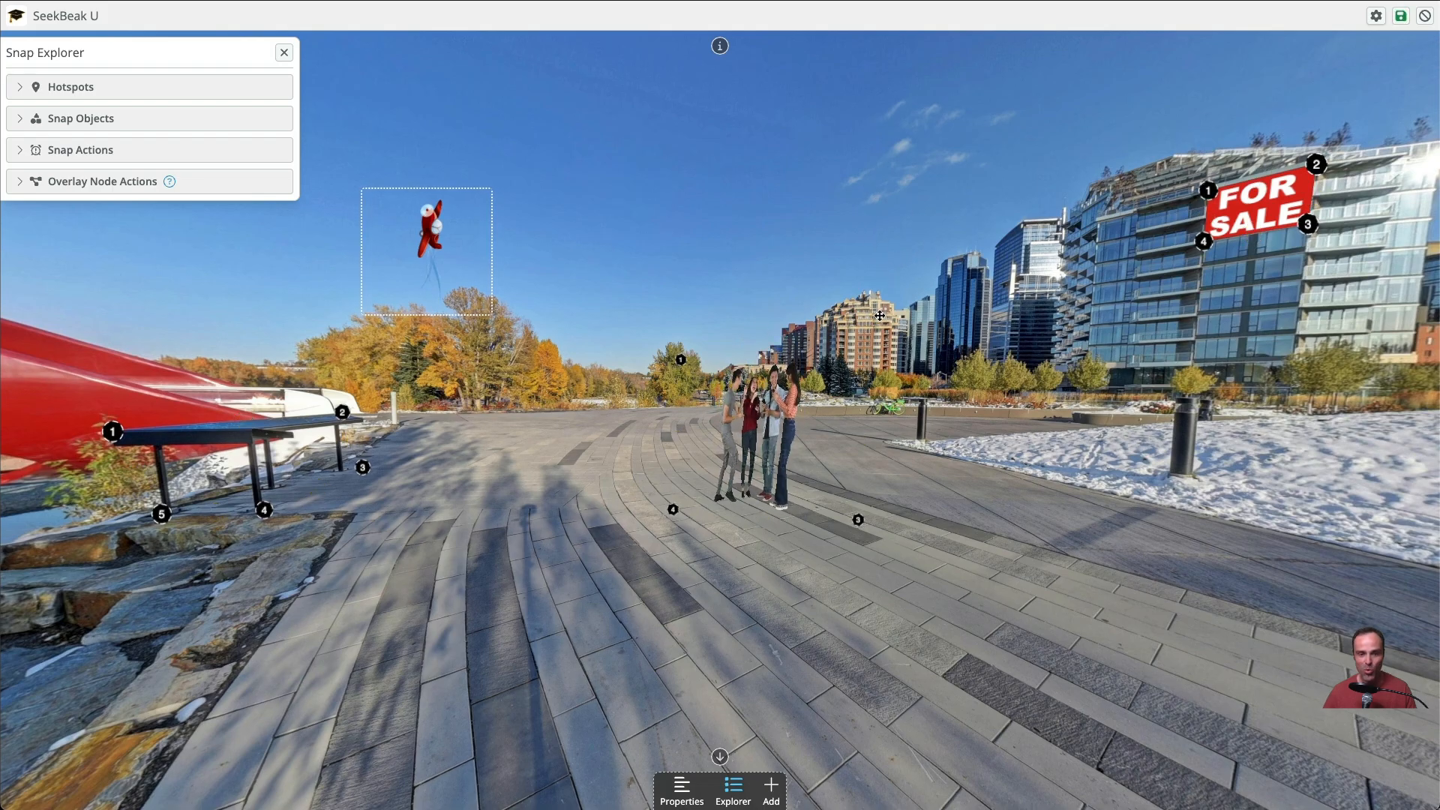
left_click_drag(842, 334, 842, 339)
left_click_drag(678, 365, 638, 299)
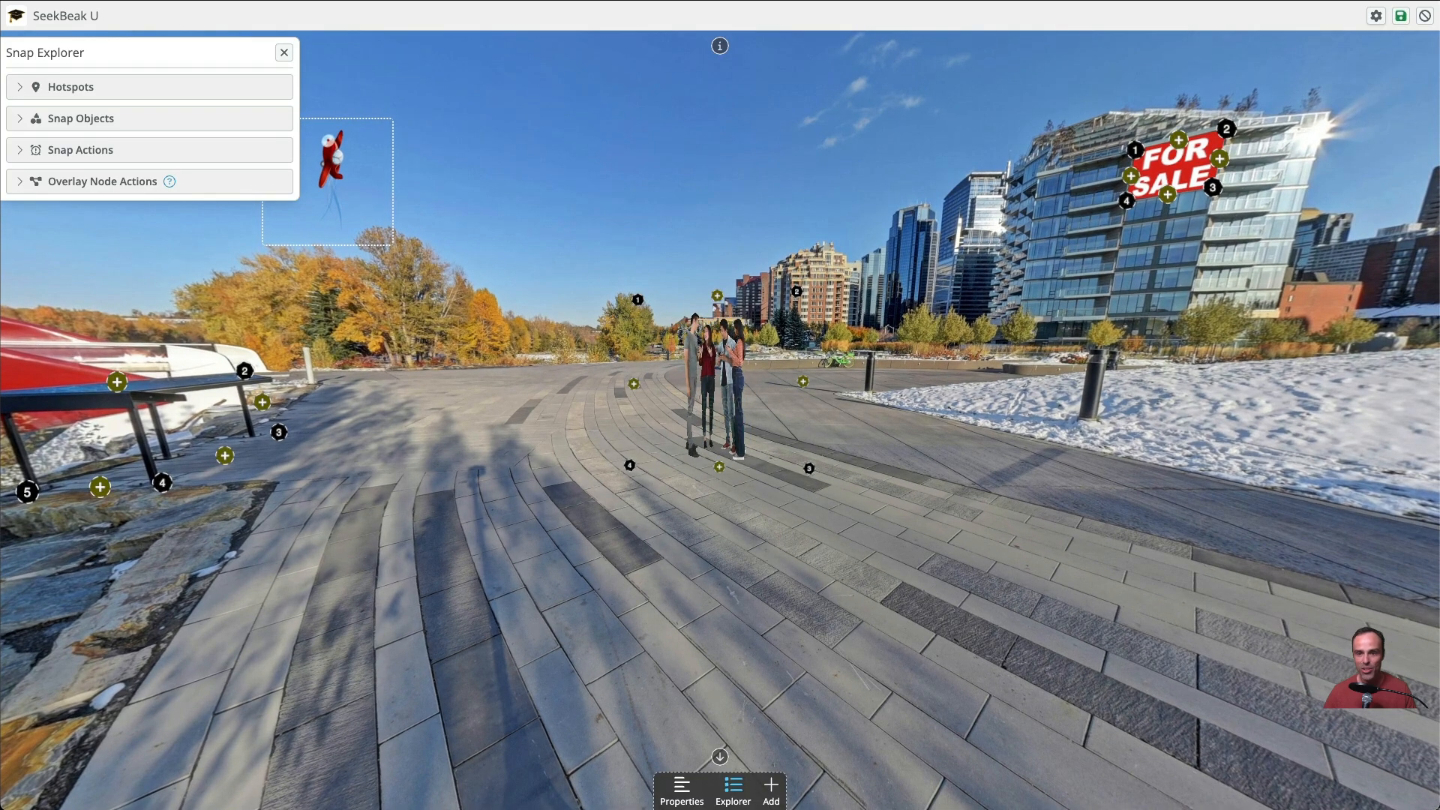
left_click(1401, 18)
Examine how the people video and the FOR SALE sign sit in the saved snap from different angles and zoom levels
left_click_drag(480, 682, 755, 677)
scroll(755, 678, "down", 3)
left_click_drag(827, 536, 821, 564)
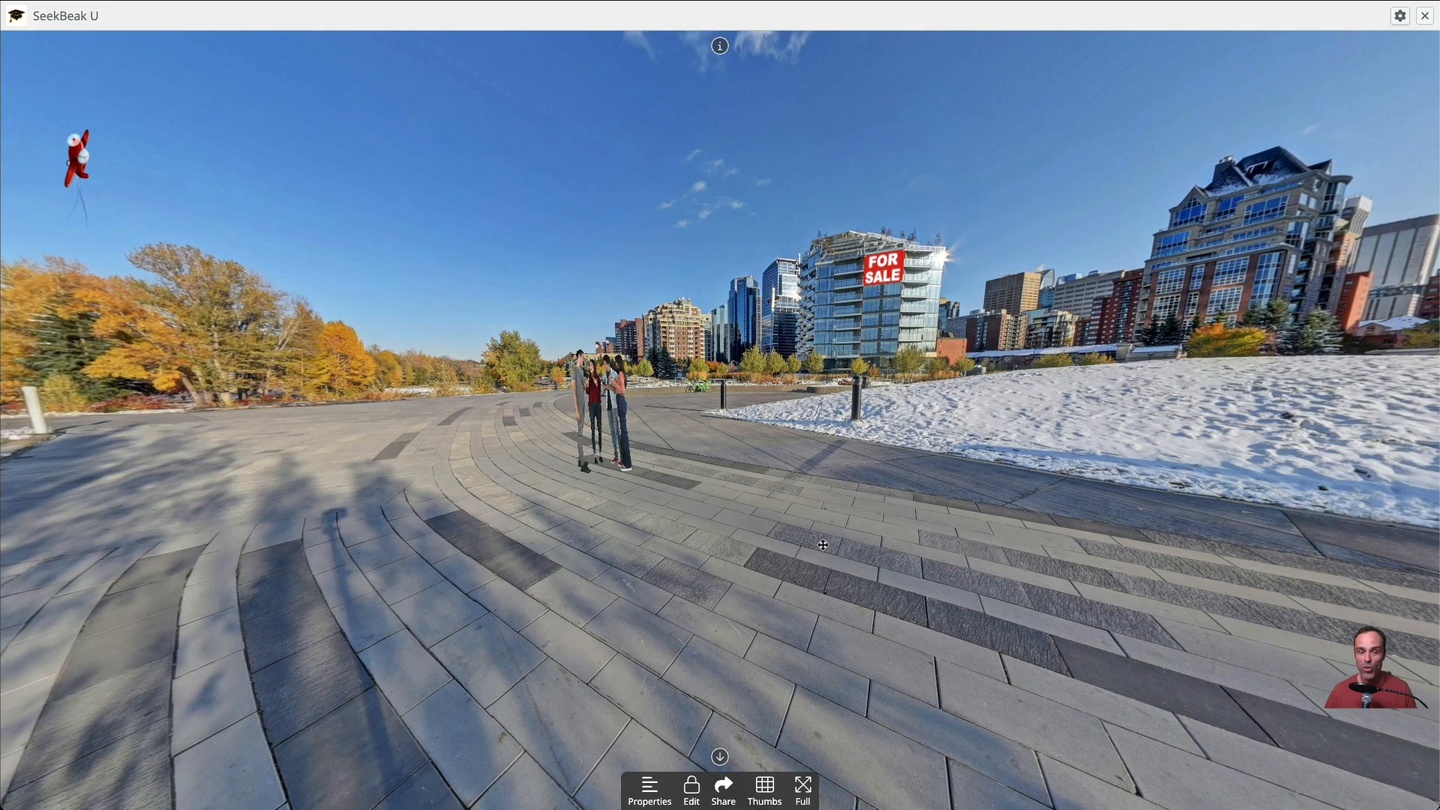
scroll(822, 537, "up", 2)
scroll(822, 538, "up", 4)
left_click_drag(822, 538, 863, 570)
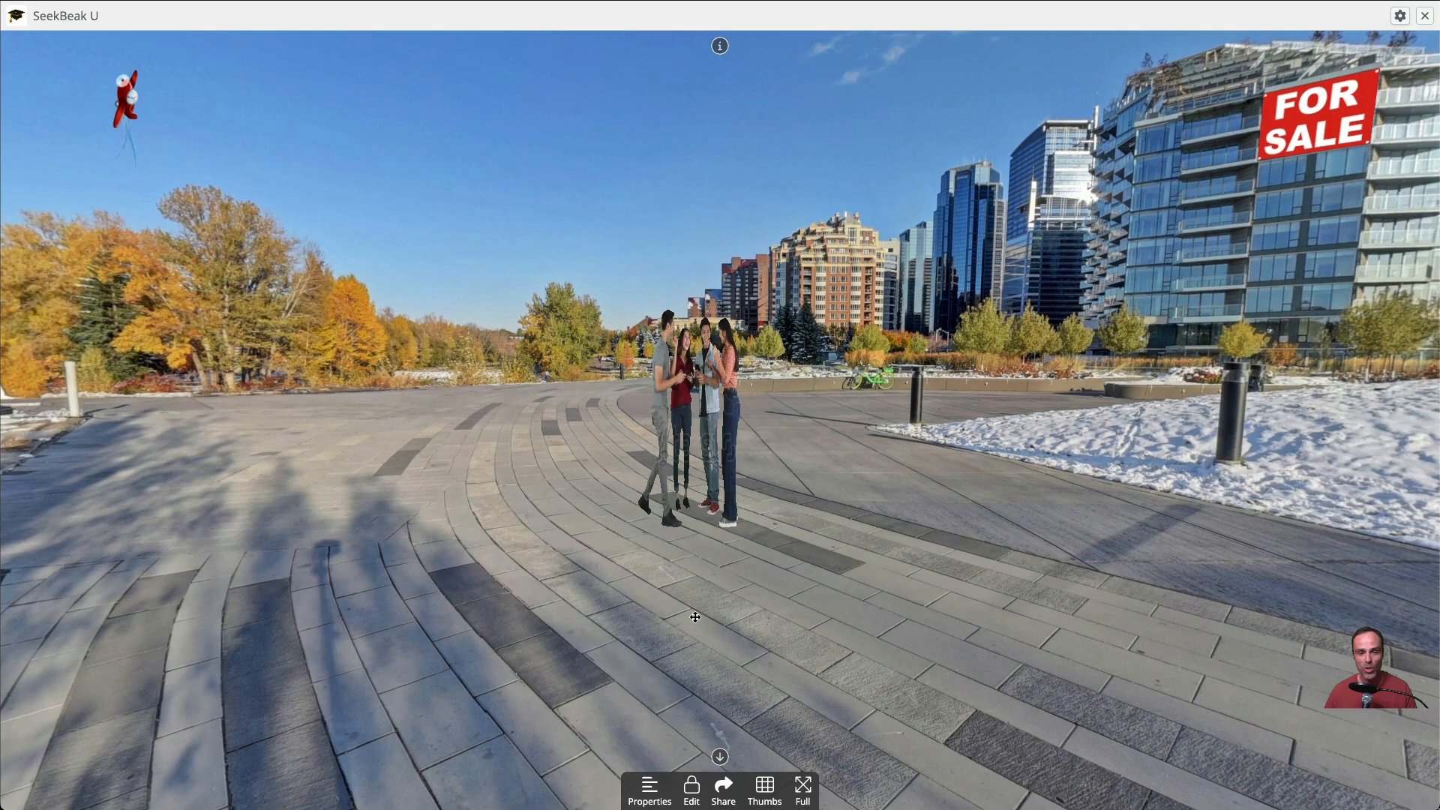
left_click_drag(695, 617, 819, 623)
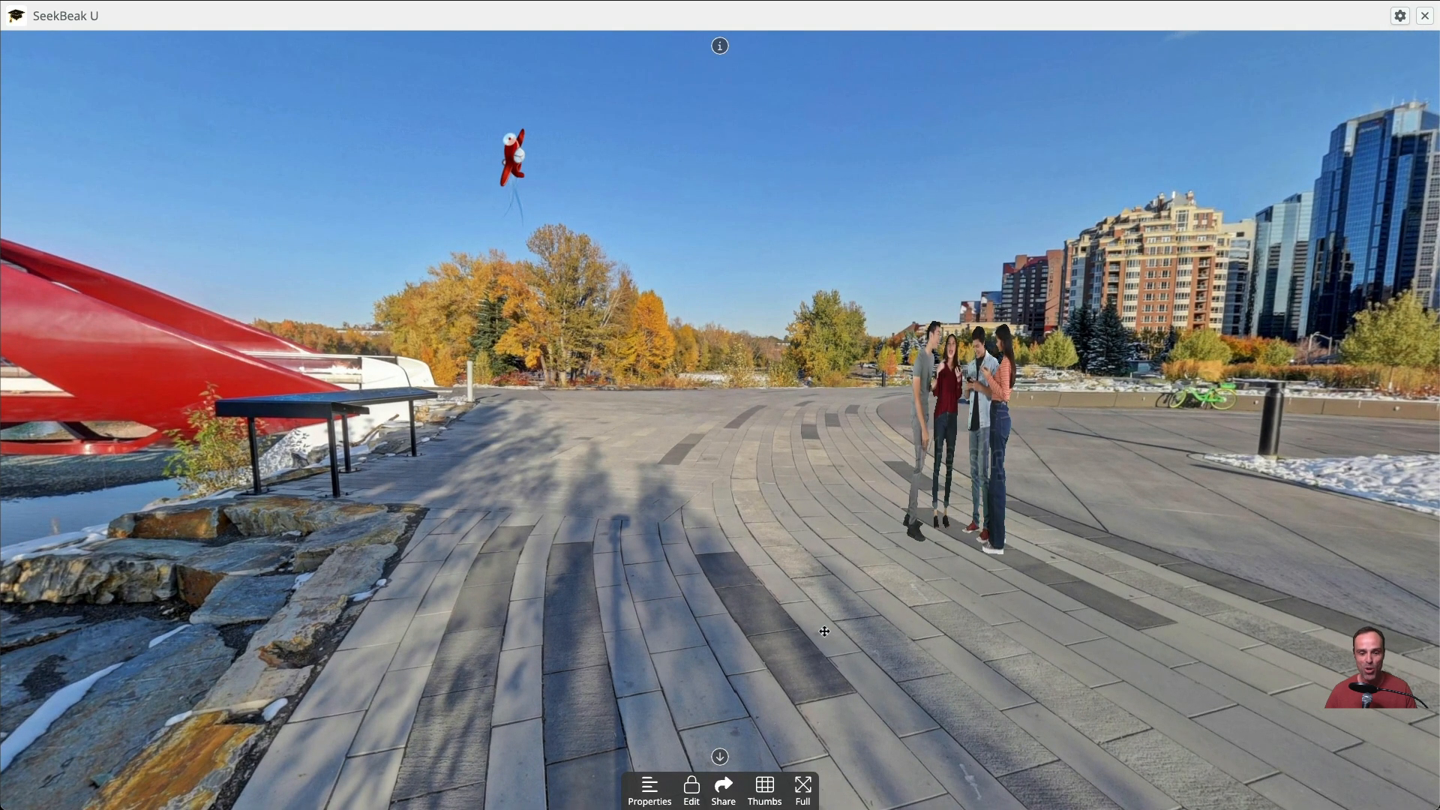
left_click_drag(824, 632, 731, 627)
left_click_drag(946, 588, 909, 601)
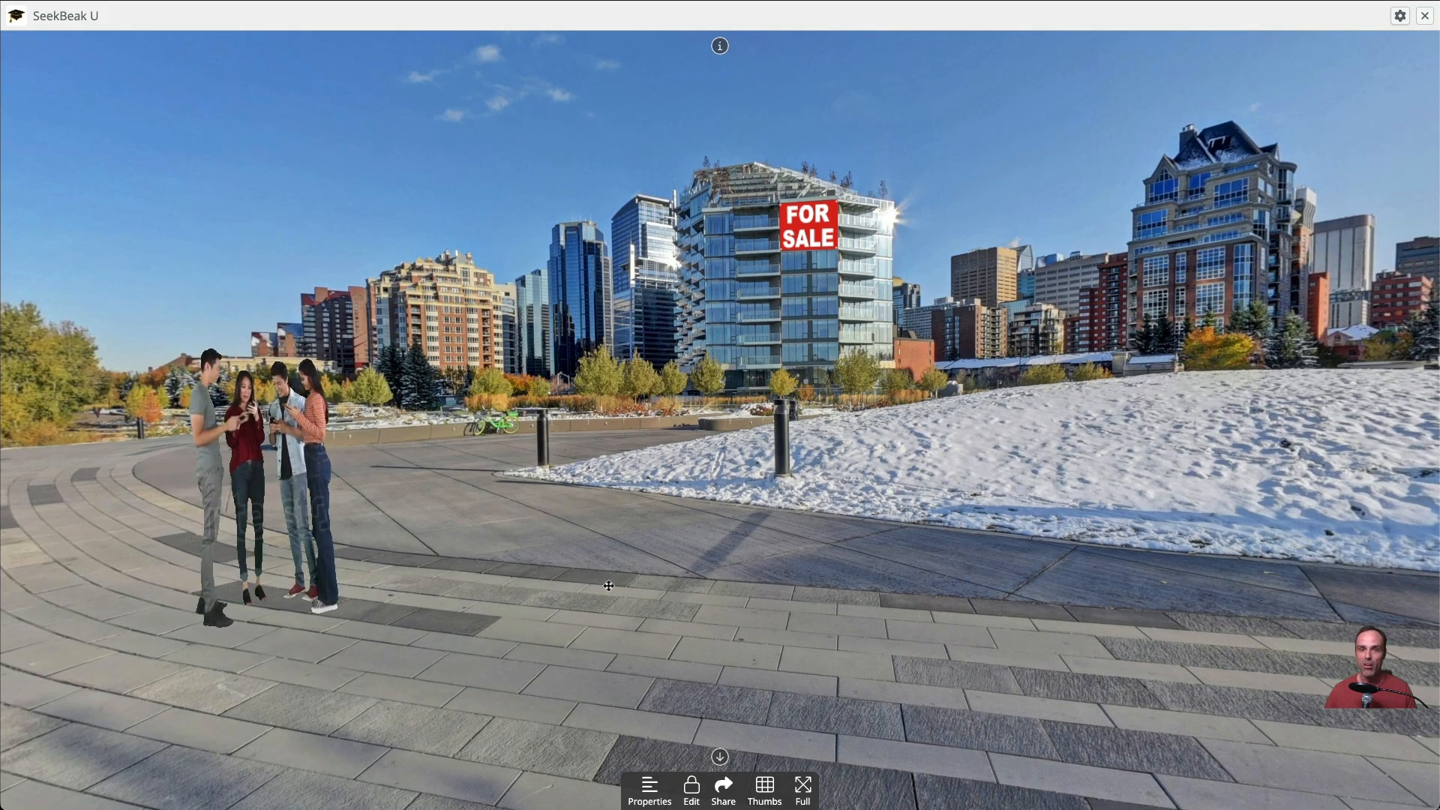
left_click_drag(938, 544, 830, 551)
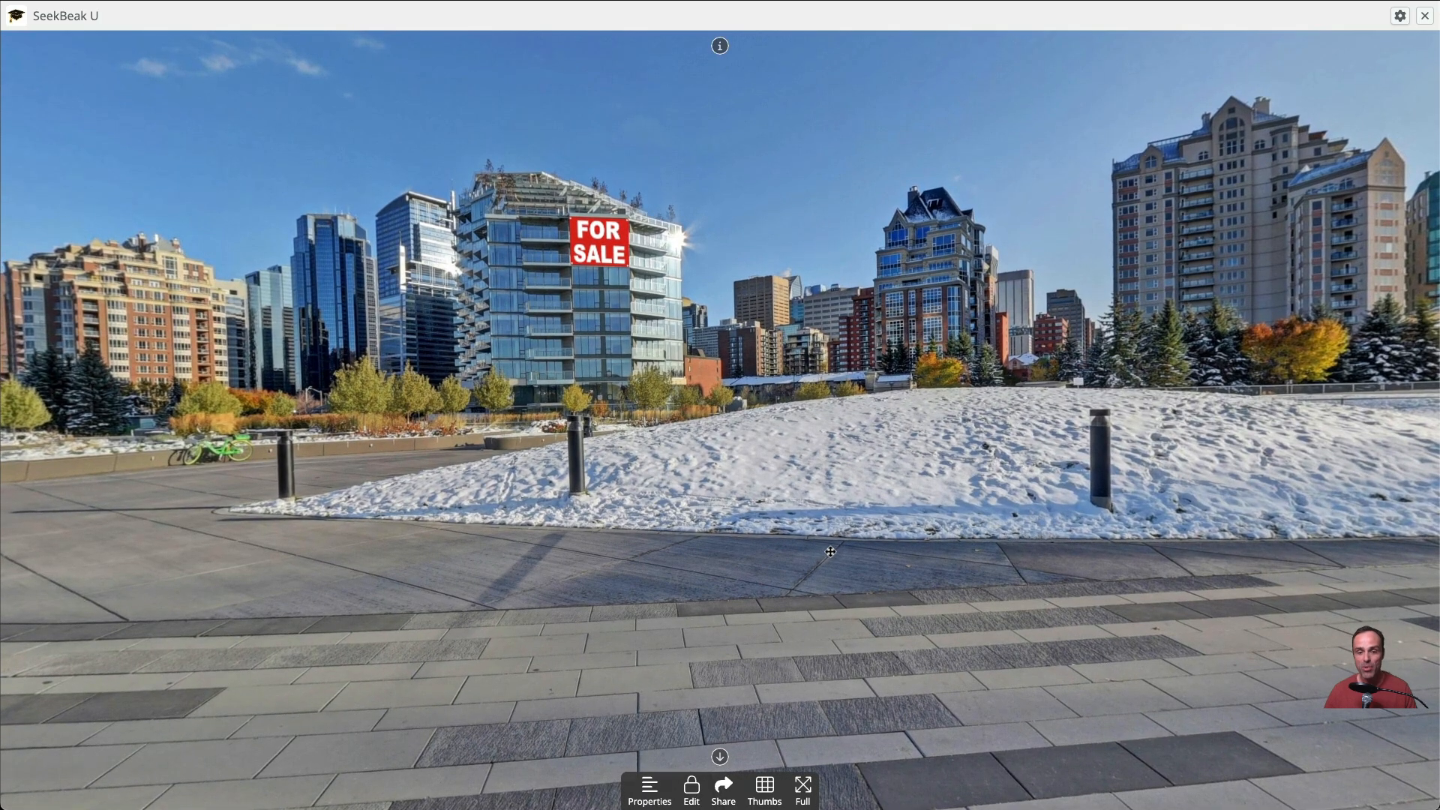